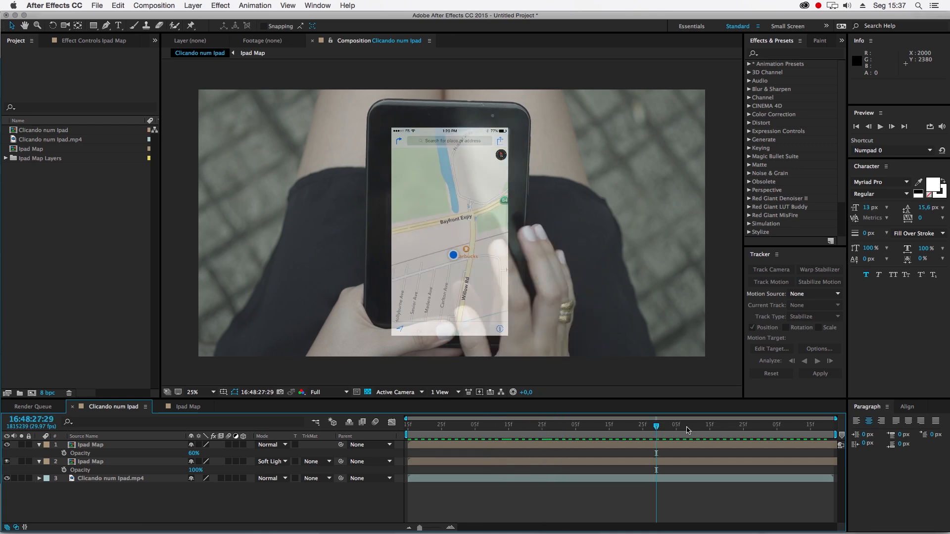
- Scrub through the Clicando num Ipad timeline to review how the map overlay sits on the tablet footage
click(699, 433)
click(769, 428)
click(431, 427)
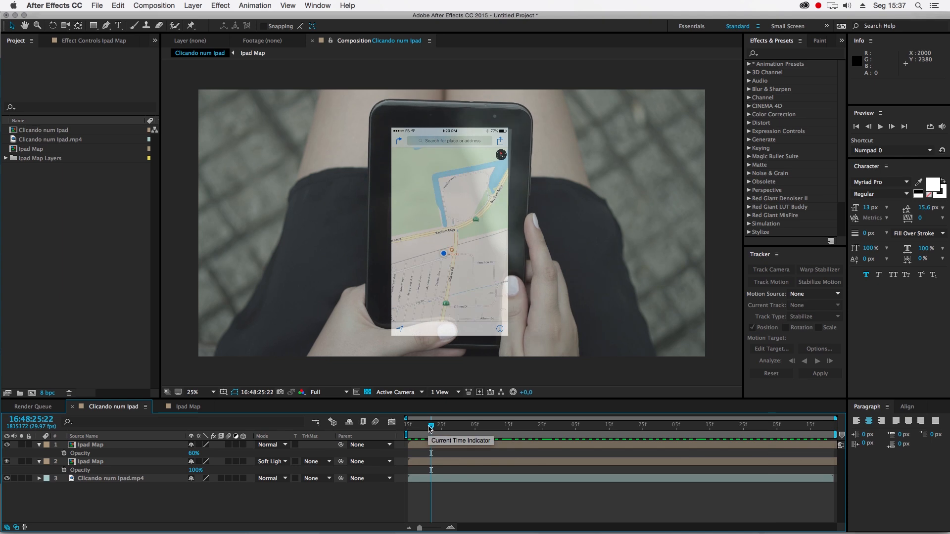
- Switch to Chrome and compare the teehanlax.com iPhone GUI PSD page with the ozzik.co iOS 9 UI Kit page
key(super+Tab)
key(super+Tab)
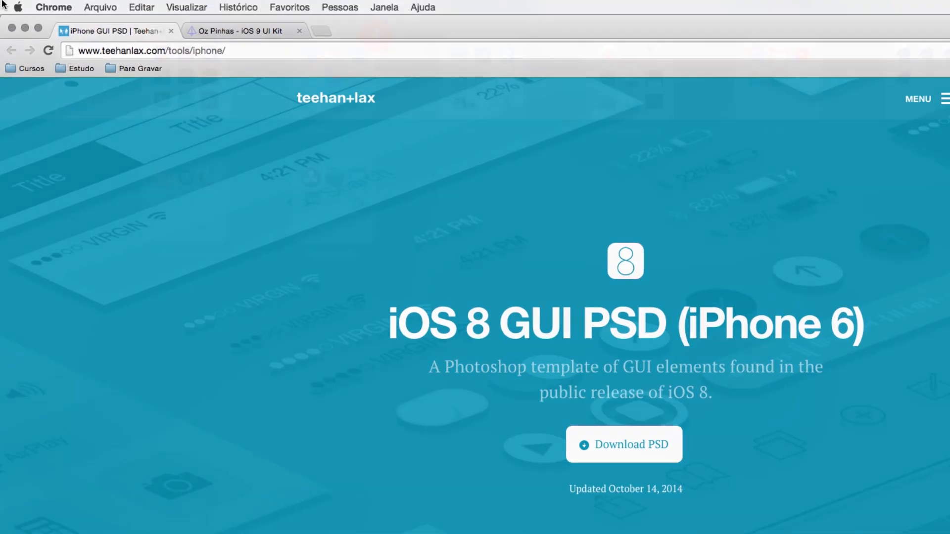
mouse_move(1, 1)
click(67, 58)
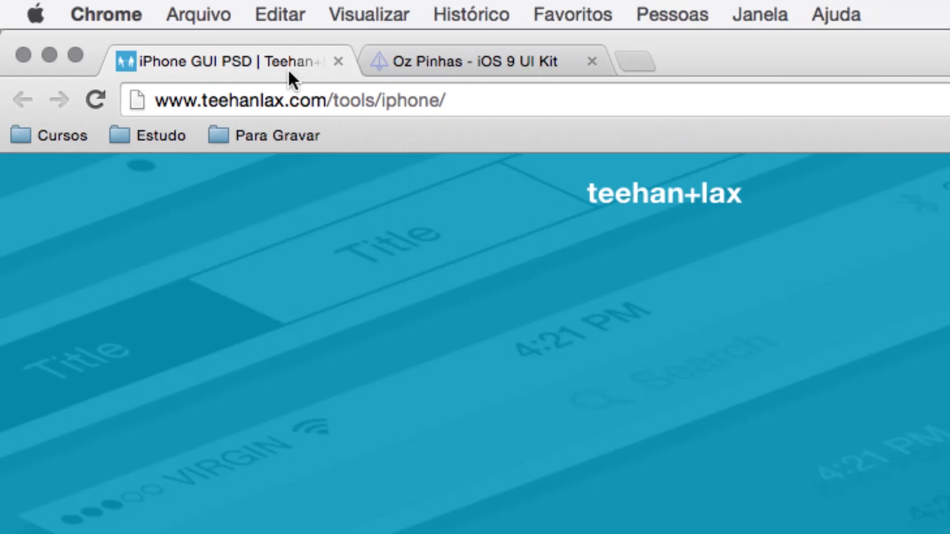
click(455, 62)
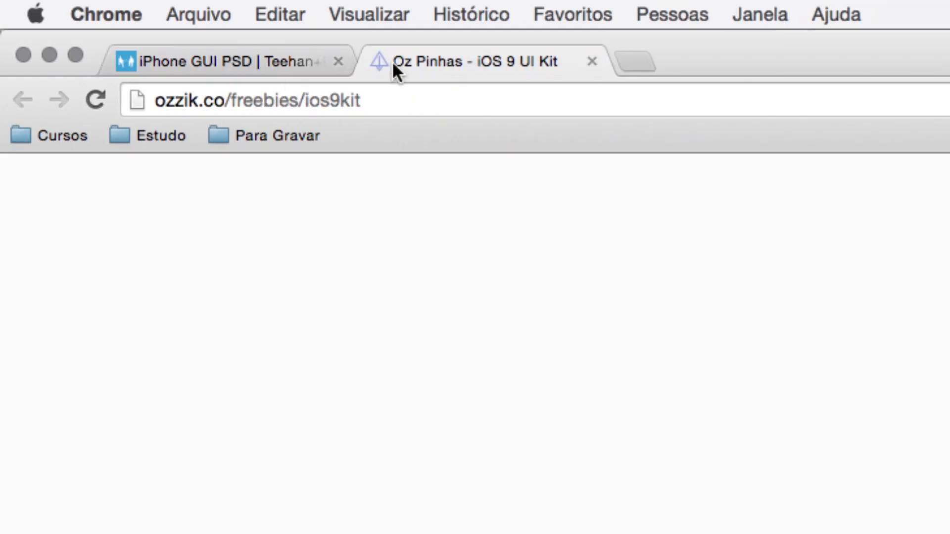
click(206, 61)
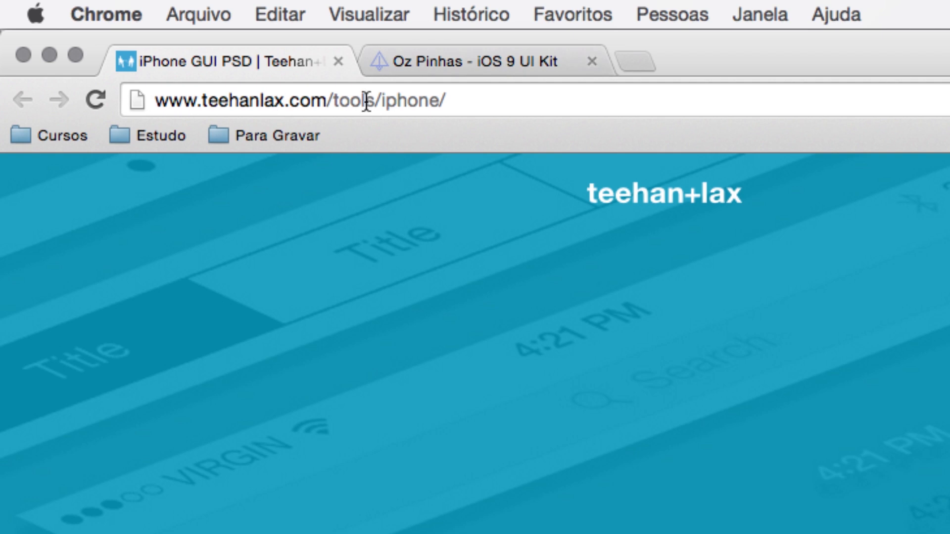
click(488, 59)
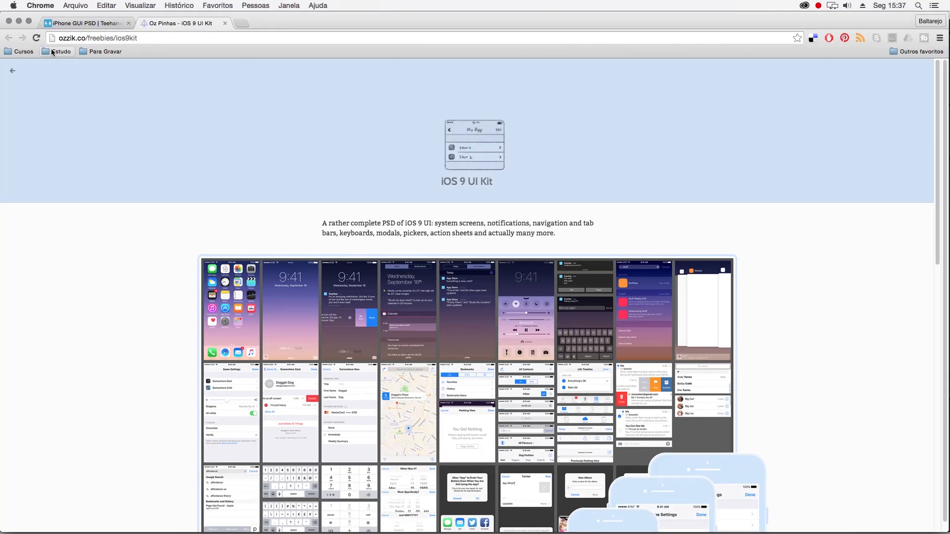
- Switch back to After Effects and play a preview of the tablet composite
key(super+Tab)
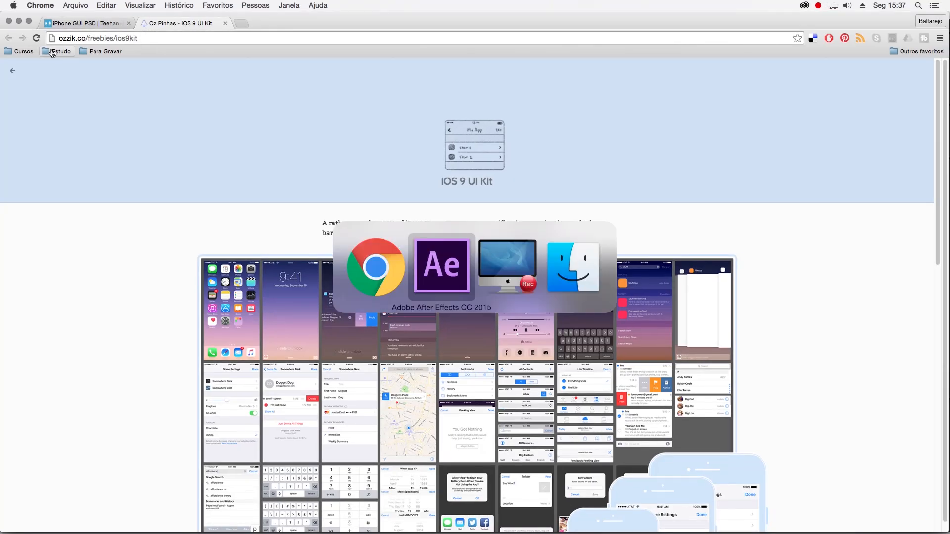
key(space)
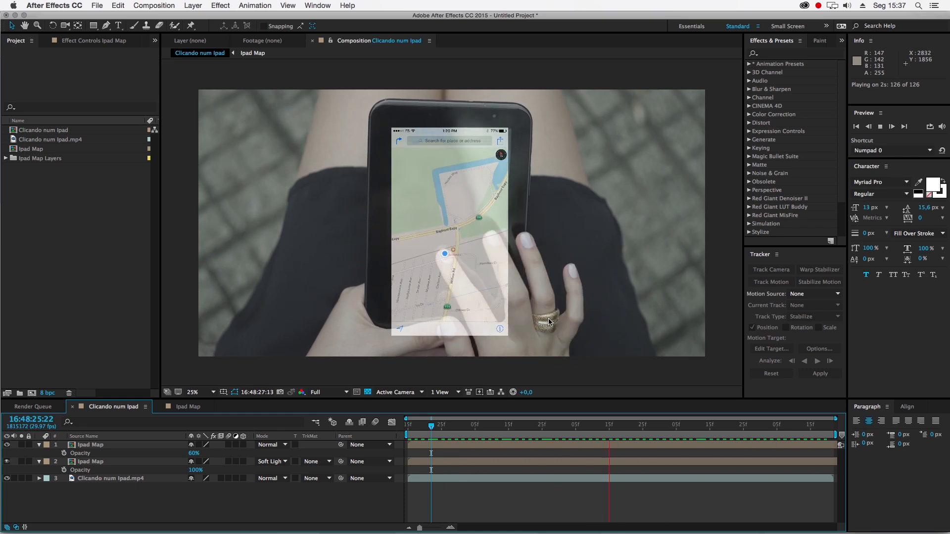
key(space)
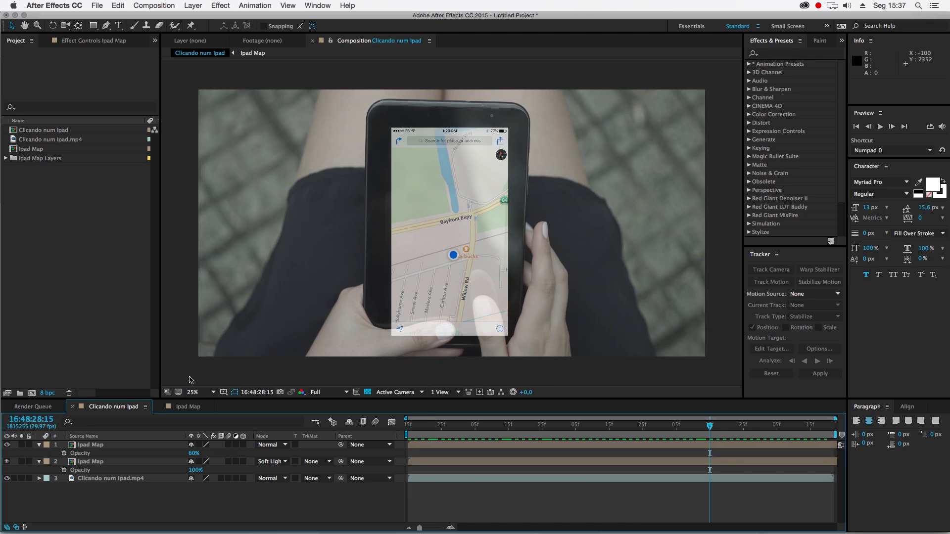
- With the upper Ipad Map layer temporarily hidden, try Normal blending on the lower one and return it to Soft Light
click(100, 464)
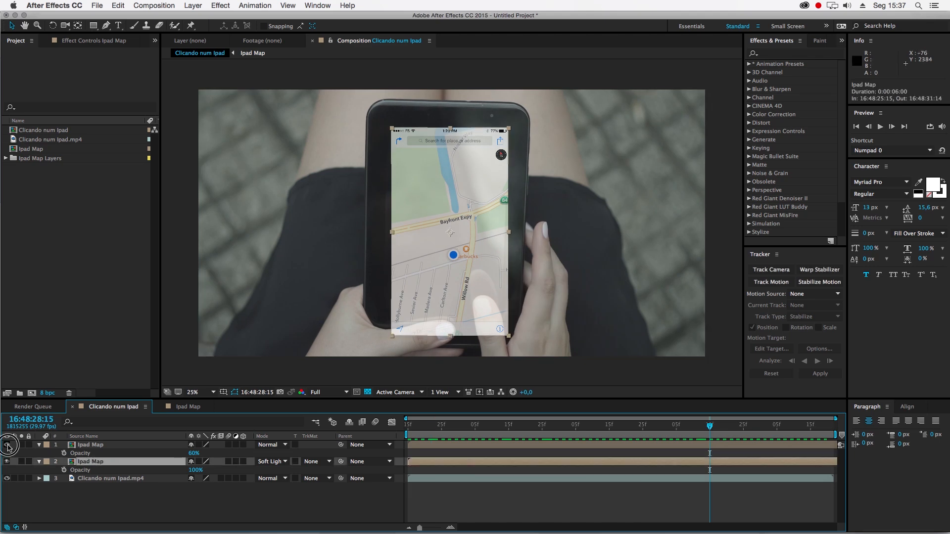
click(7, 445)
click(271, 462)
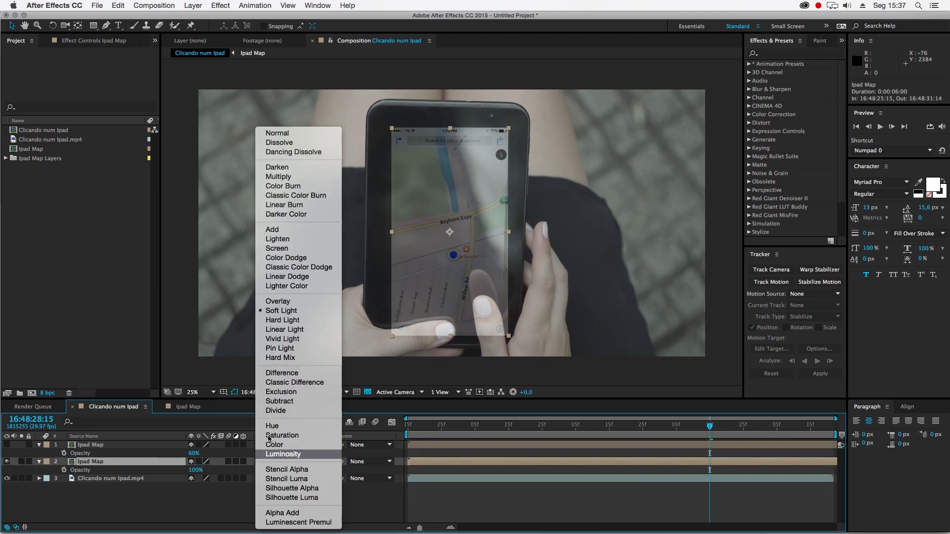
click(307, 137)
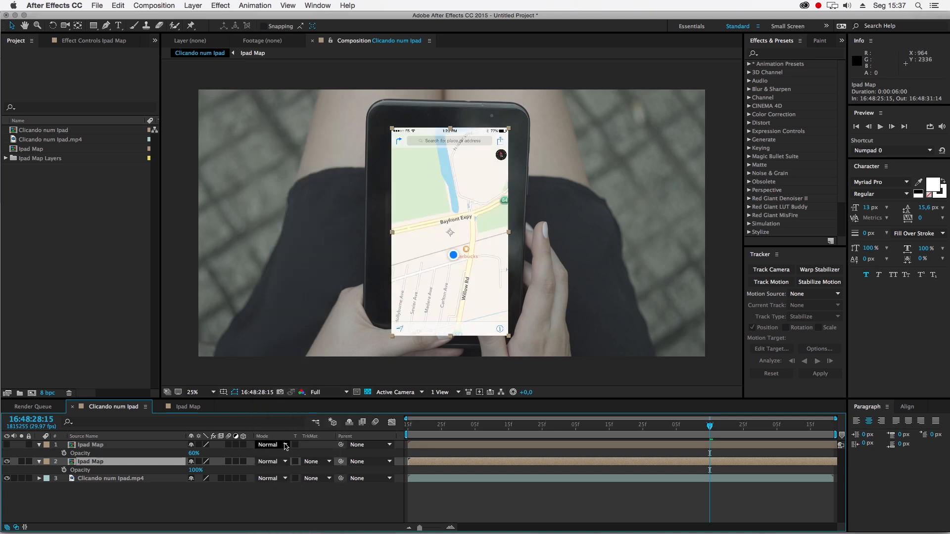
click(272, 462)
click(294, 312)
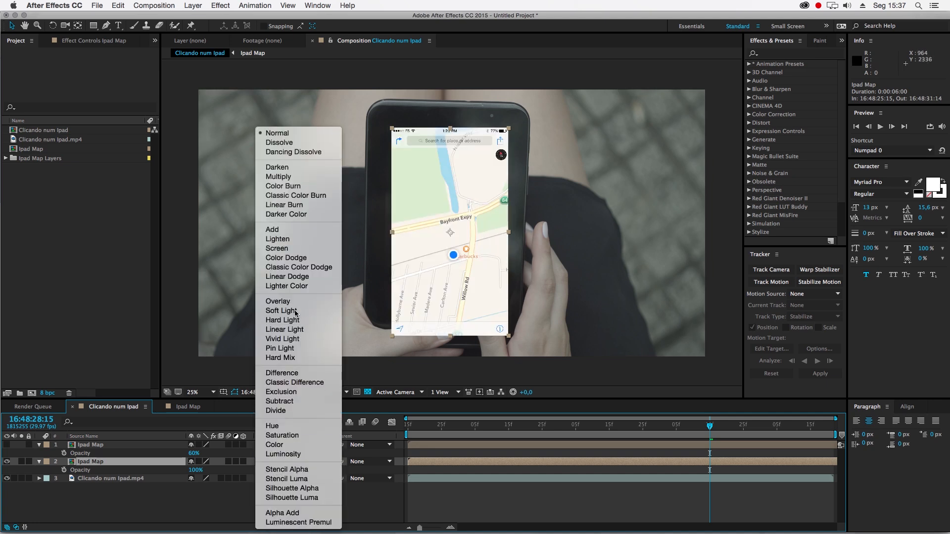
click(6, 445)
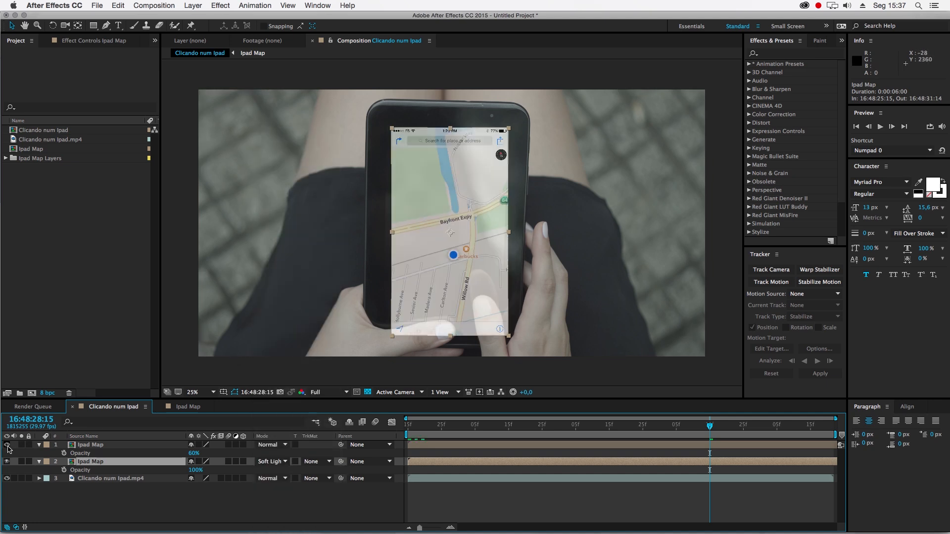
- Compare the image with and without the upper Ipad Map layer and set that layer's opacity to 70%
click(168, 445)
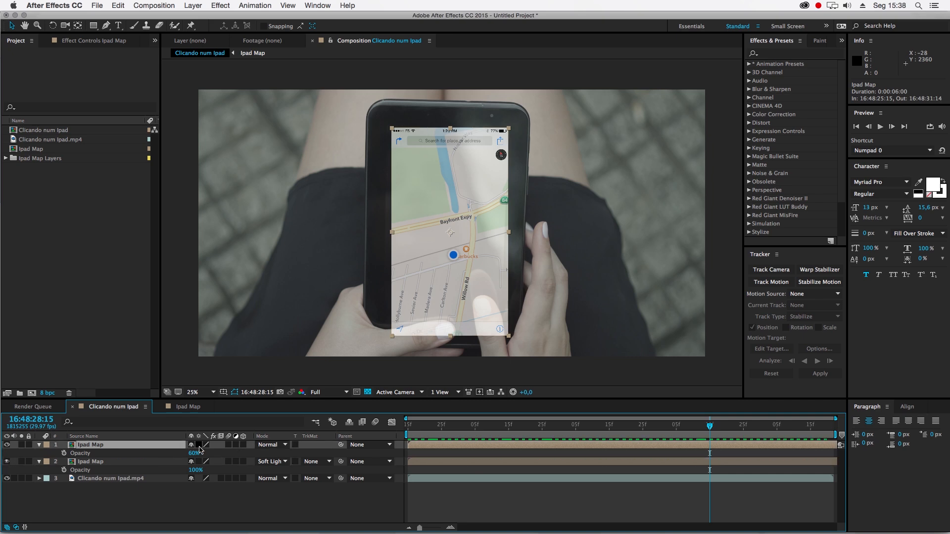
click(7, 445)
click(7, 445)
drag(194, 454, 200, 458)
click(146, 496)
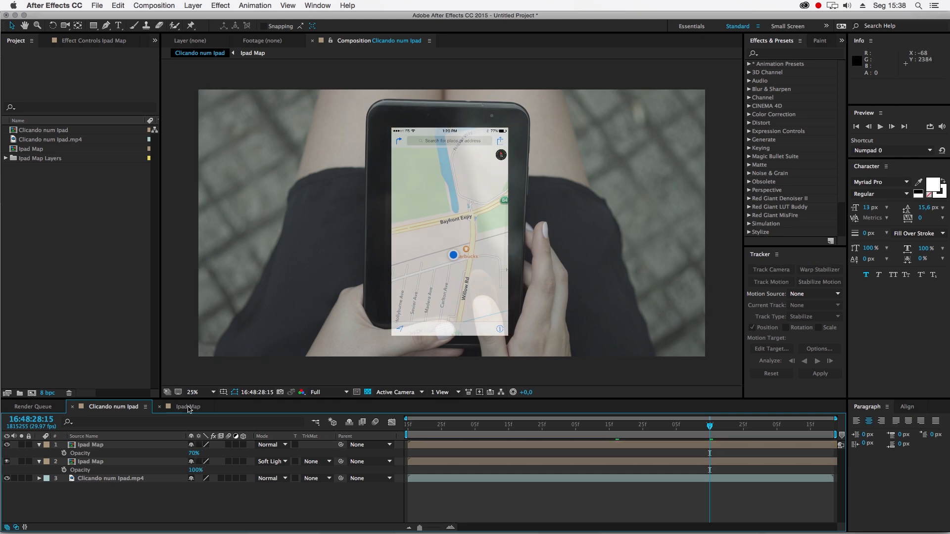
- Open the Ipad Map composition and delete its Blurred Map layer
click(189, 406)
click(456, 258)
scroll(110, 504, down, 6)
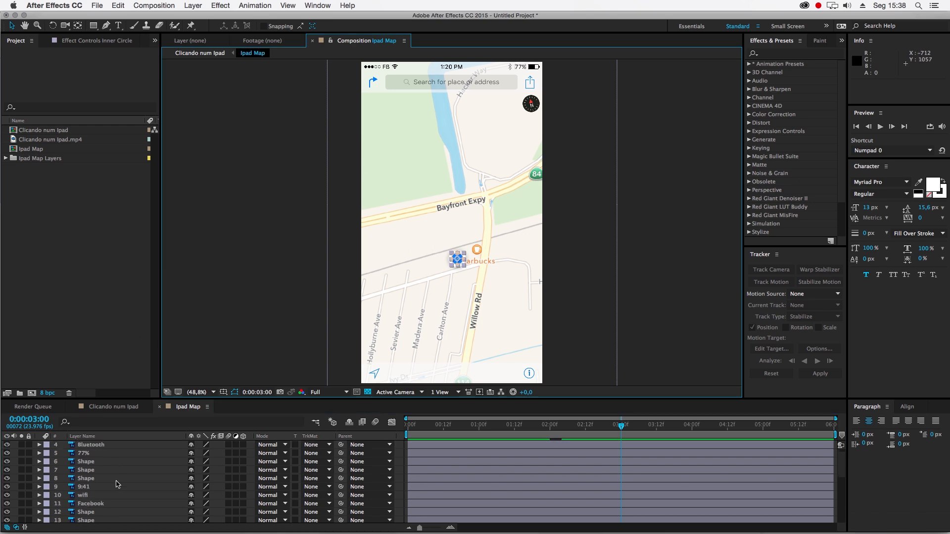
click(96, 502)
click(97, 510)
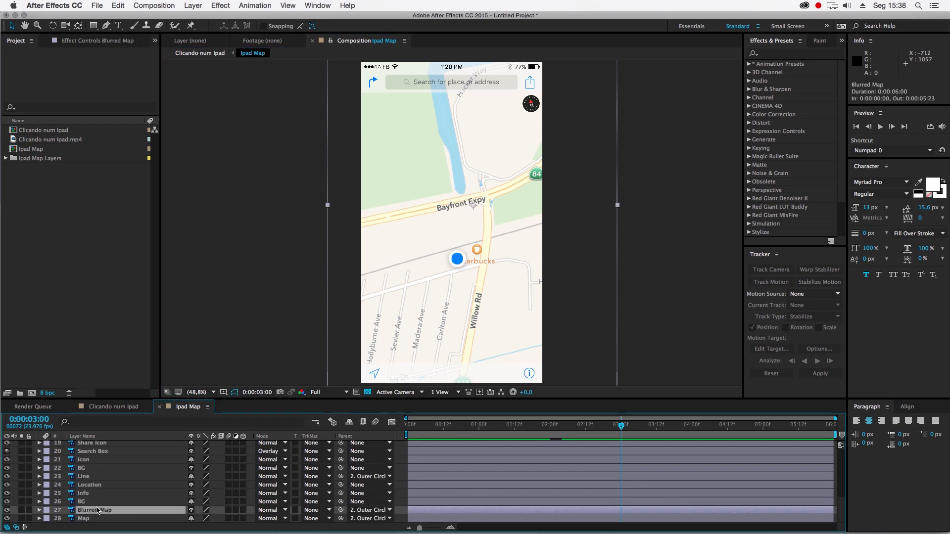
click(339, 269)
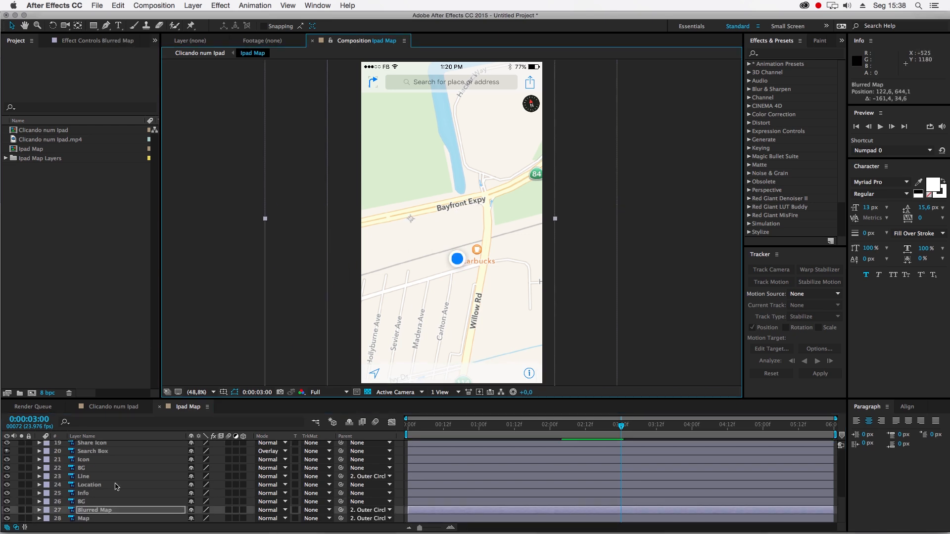
click(117, 511)
key(Delete)
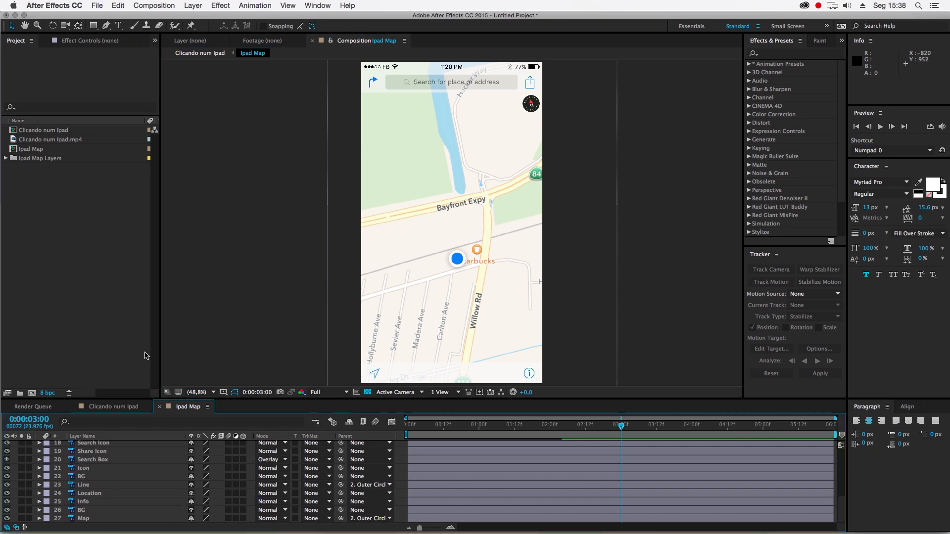
- Inspect the location dot, header background and arrow icon layers, and return to the Clicando num Ipad composition
click(459, 261)
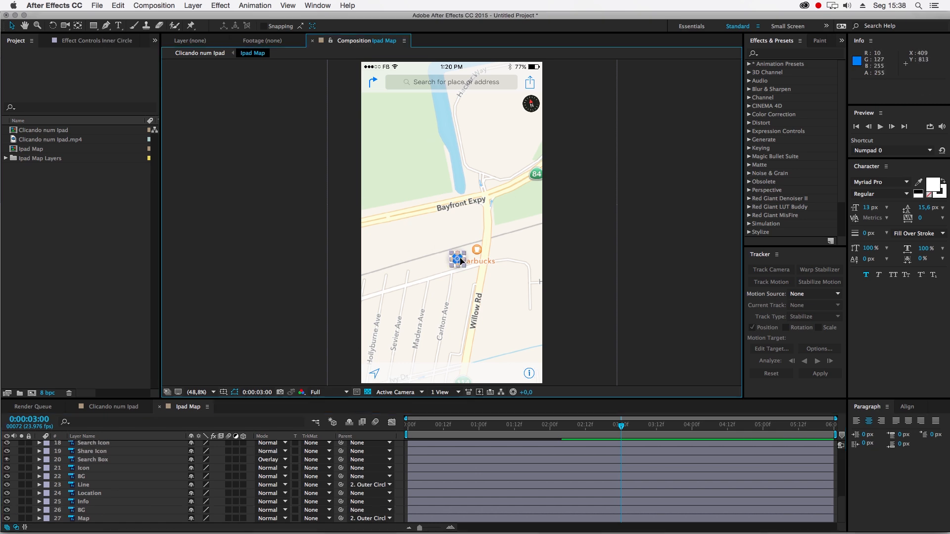
click(489, 84)
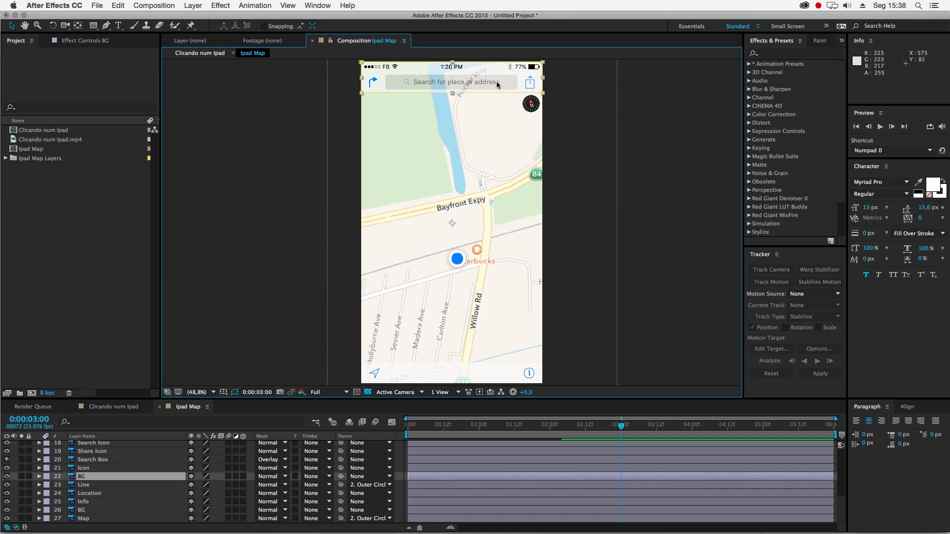
click(371, 84)
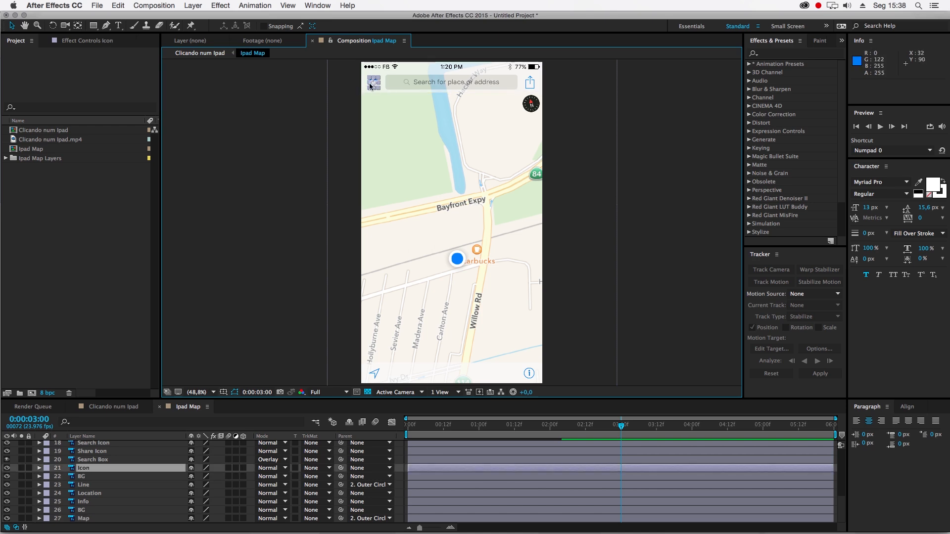
key(Tab)
click(306, 344)
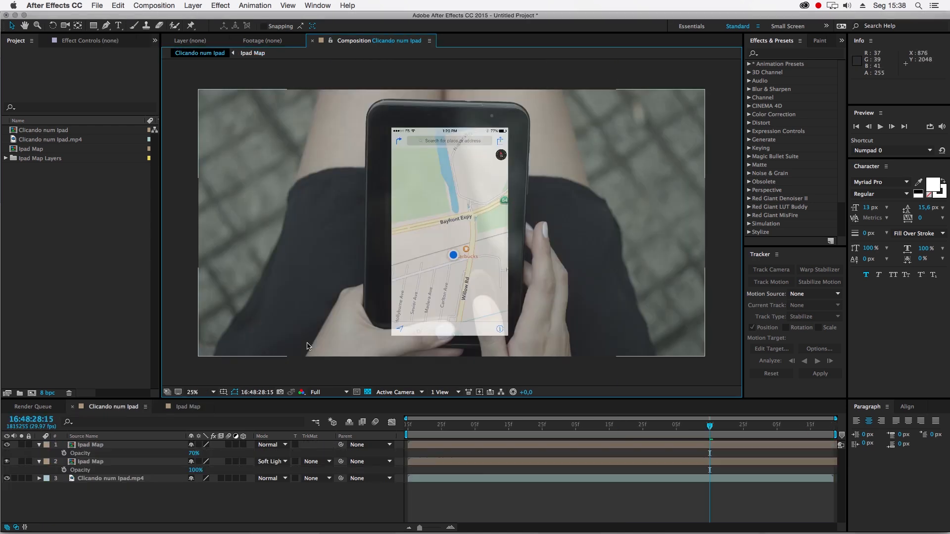
- Go to the clip's first frame at 16:48:25:15 and hide both Ipad Map layers to examine the bare tablet footage
drag(614, 426, 374, 428)
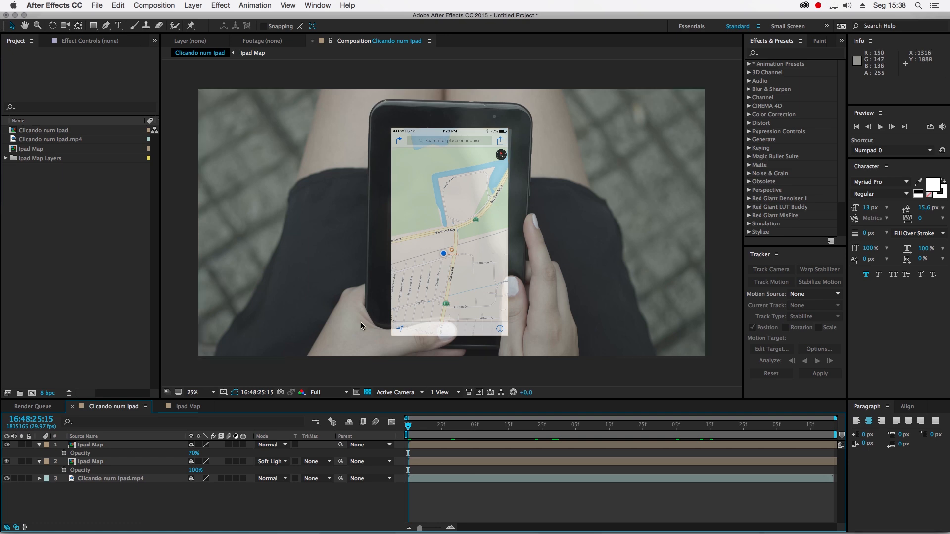
drag(6, 462, 7, 444)
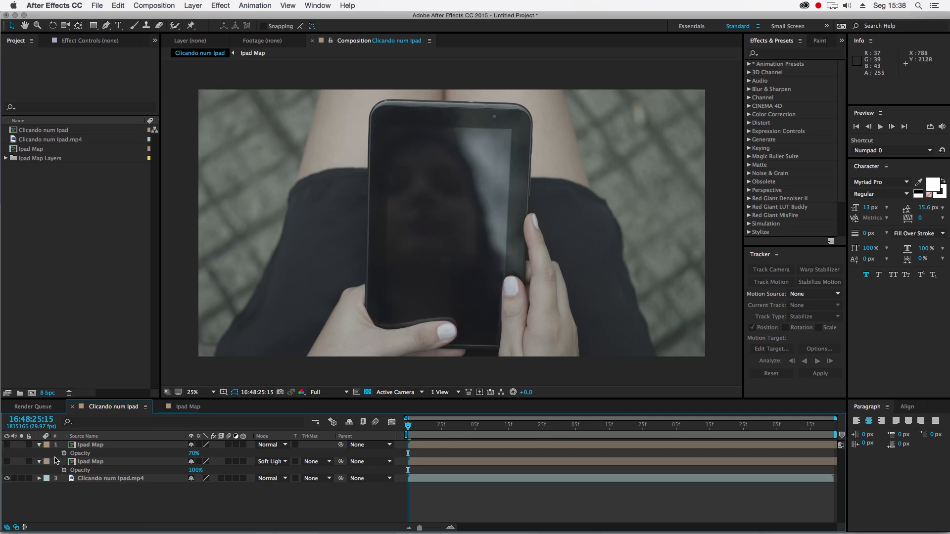
click(116, 480)
scroll(498, 143, up, 2)
drag(485, 142, 490, 244)
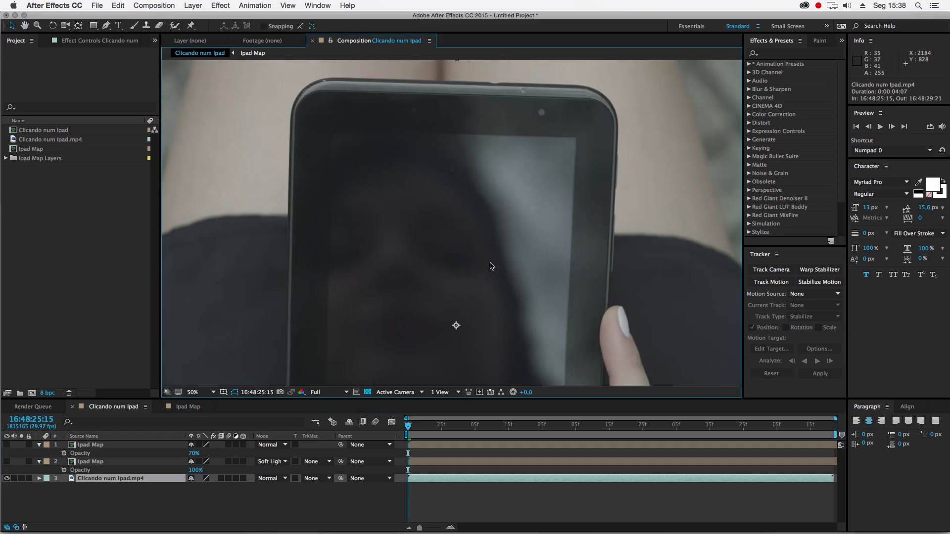
scroll(491, 266, down, 5)
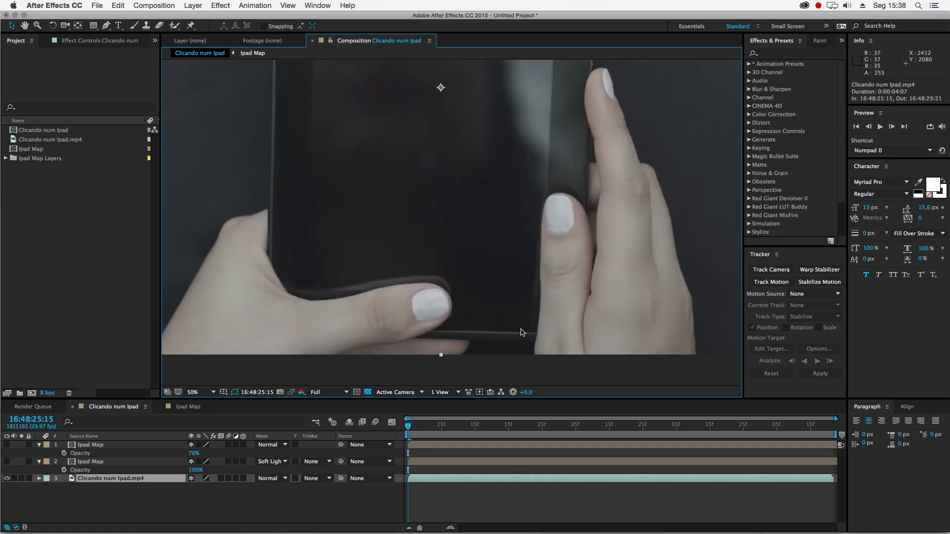
scroll(428, 107, up, 5)
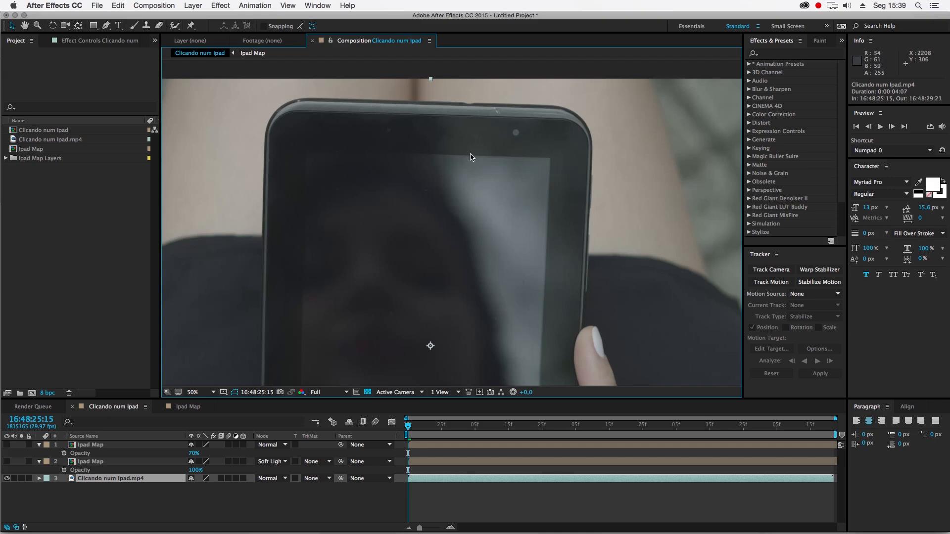
- Open the Clicando num Ipad.mp4 layer in its own viewer and start Track Motion on it
double_click(72, 479)
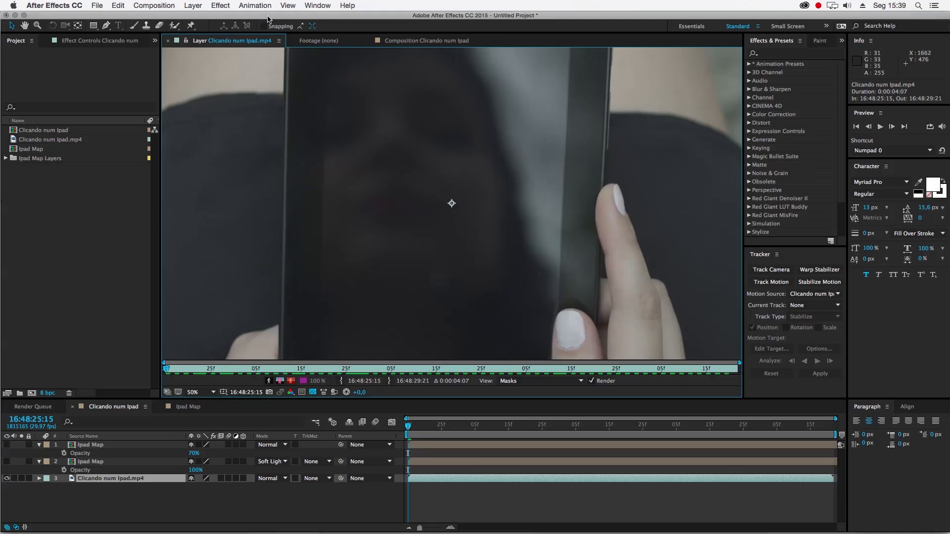
click(318, 6)
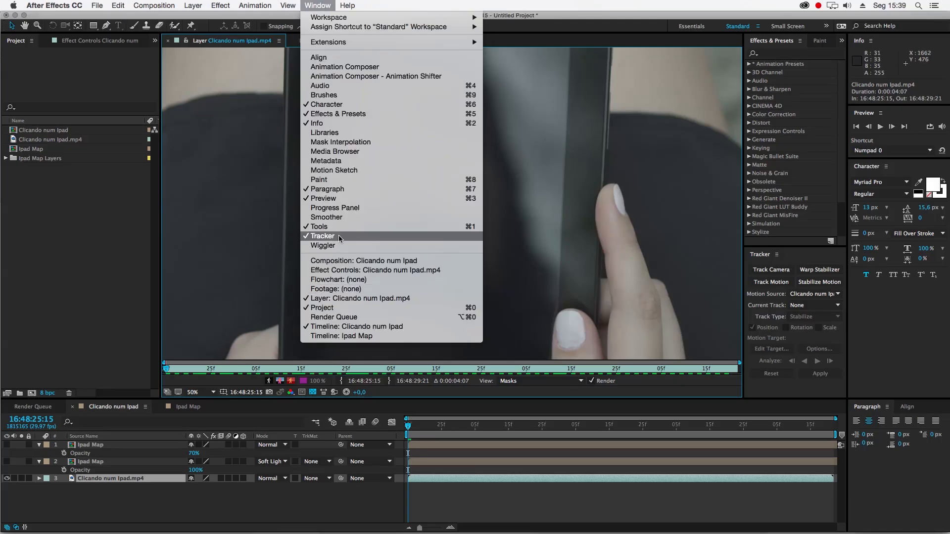
click(778, 338)
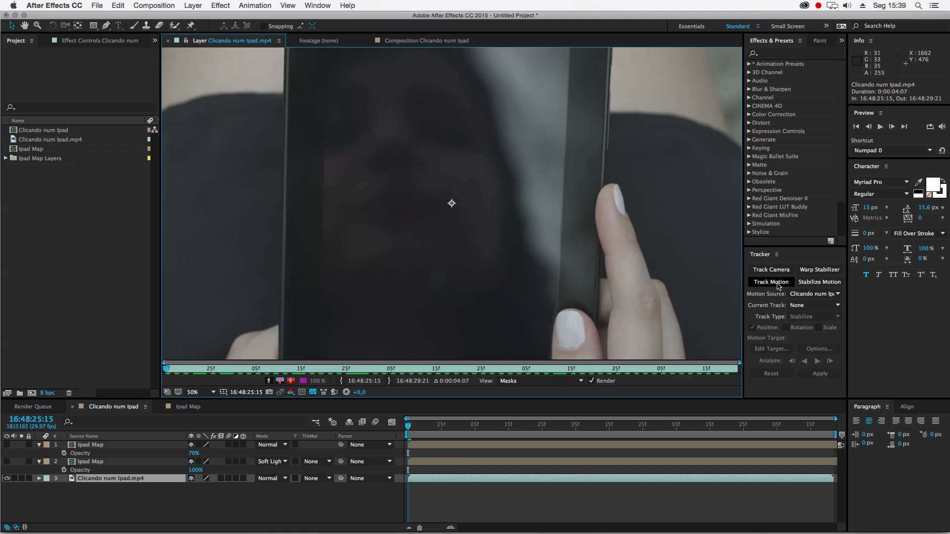
click(778, 284)
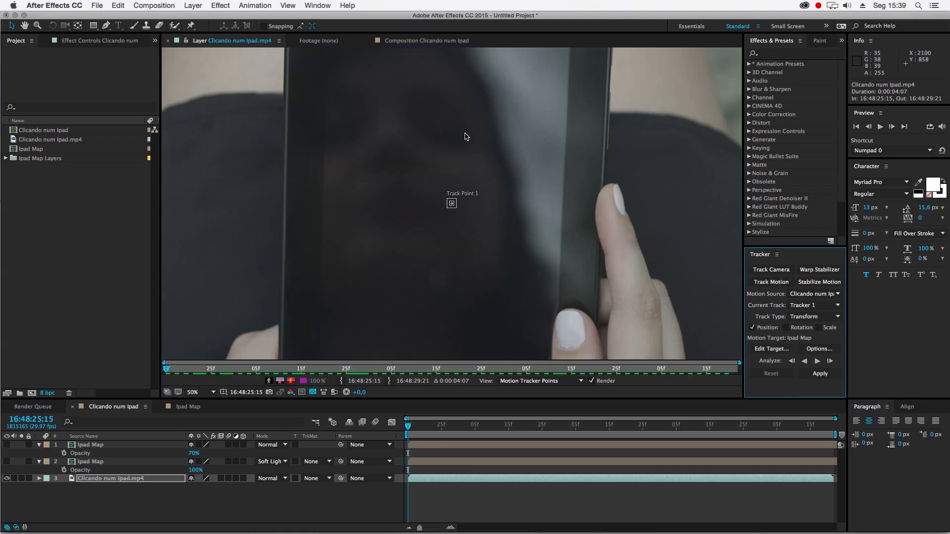
- Place Track Point 1 on the tablet's front camera and size its feature and search regions around the lens
drag(465, 126, 437, 230)
scroll(437, 321, up, 1)
scroll(427, 306, down, 1)
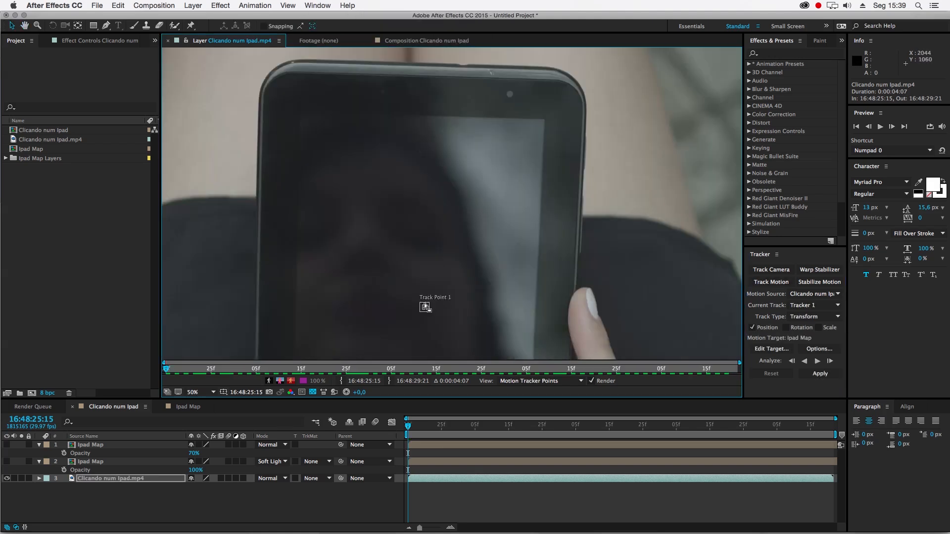
scroll(425, 308, up, 2)
drag(424, 323, 646, 163)
scroll(651, 172, up, 1)
drag(525, 231, 469, 200)
drag(411, 191, 421, 202)
click(421, 203)
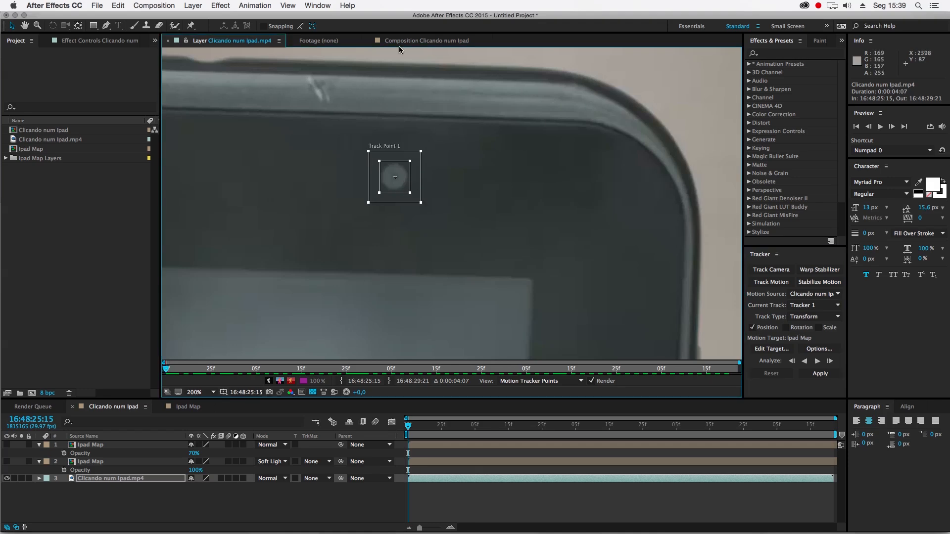
- Tighten Track Point 1's regions around the camera lens and keep layer 1, Ipad Map, as the motion target
drag(419, 202, 409, 193)
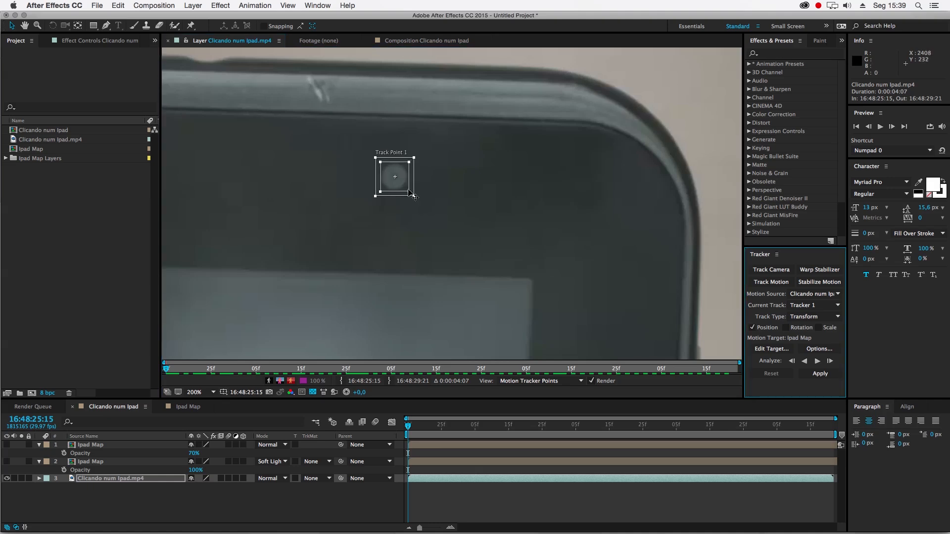
click(775, 349)
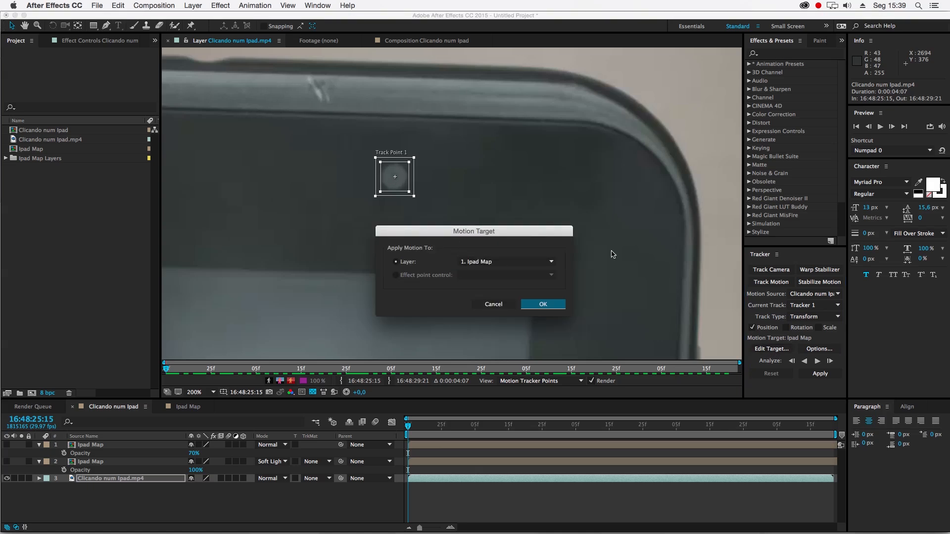
click(543, 305)
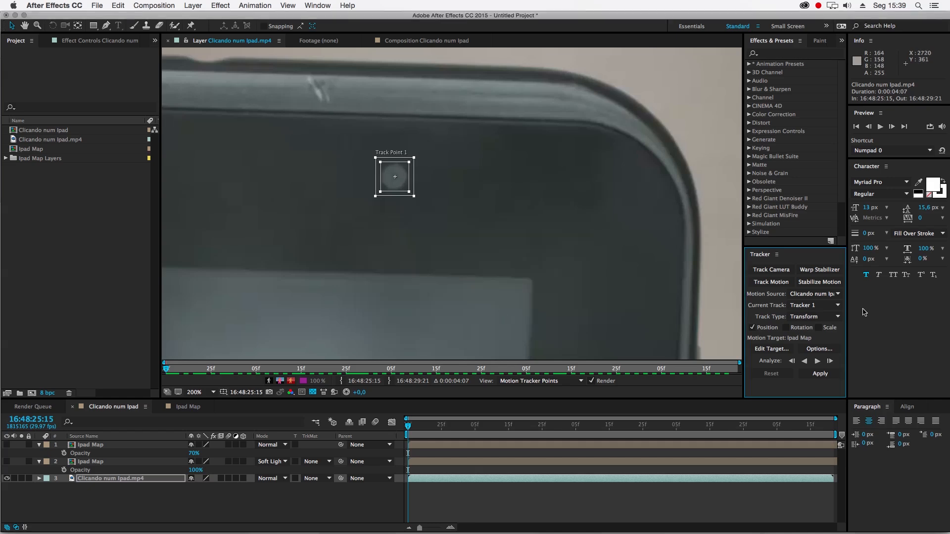
click(791, 352)
key(Escape)
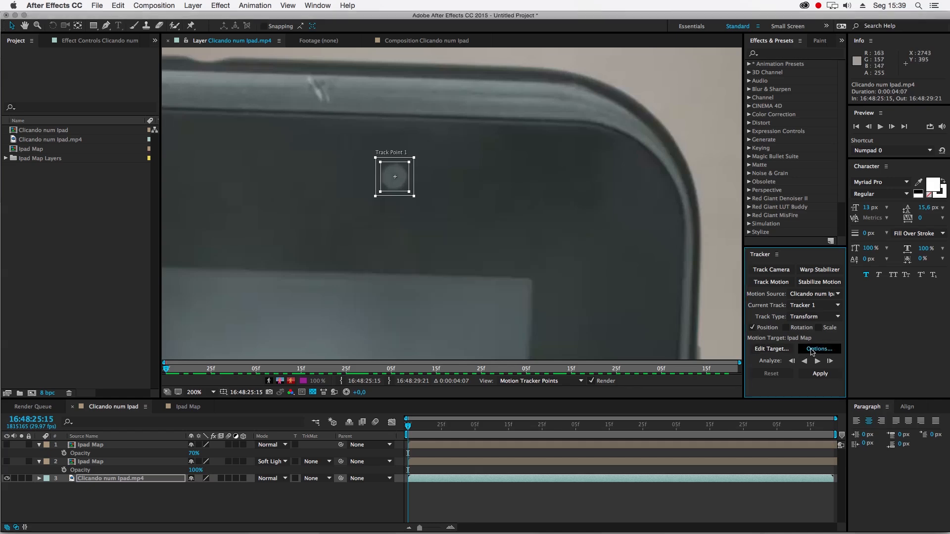
- Set the tracker to Enhance Before Match and Extrapolate Motion below 80% confidence, and analyze the clip forward
click(820, 350)
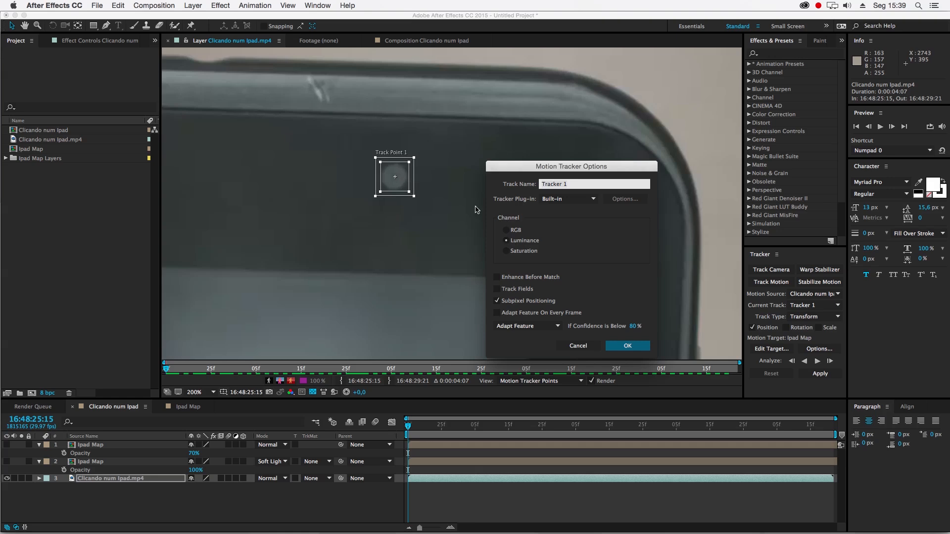
click(508, 279)
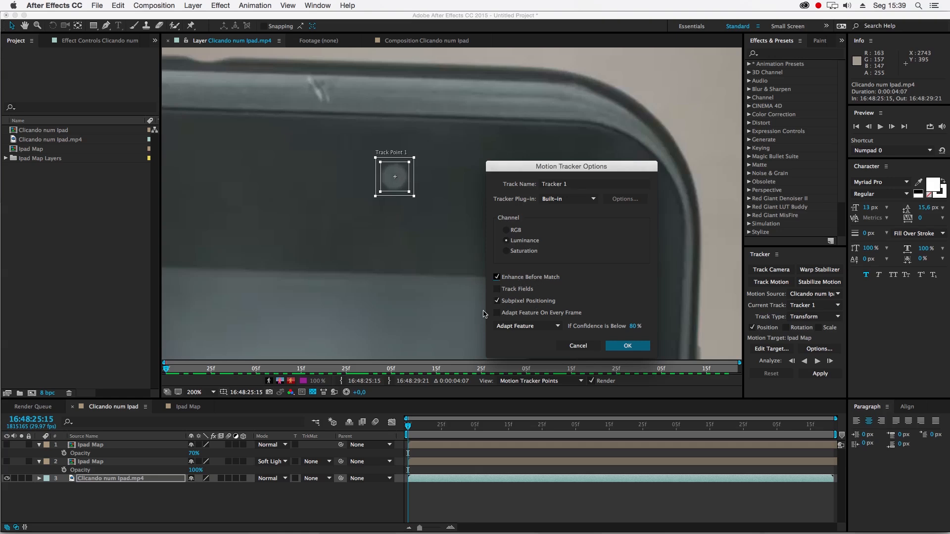
click(535, 326)
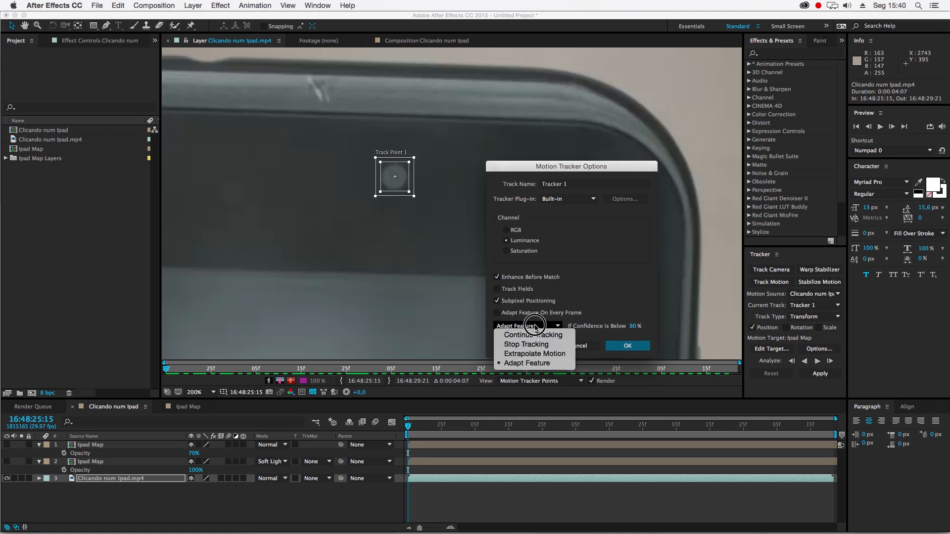
click(539, 354)
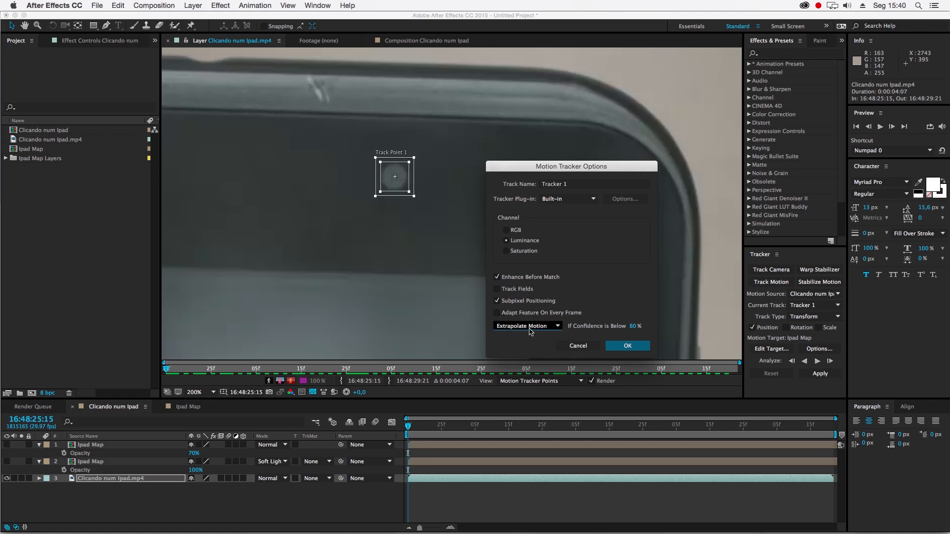
click(636, 348)
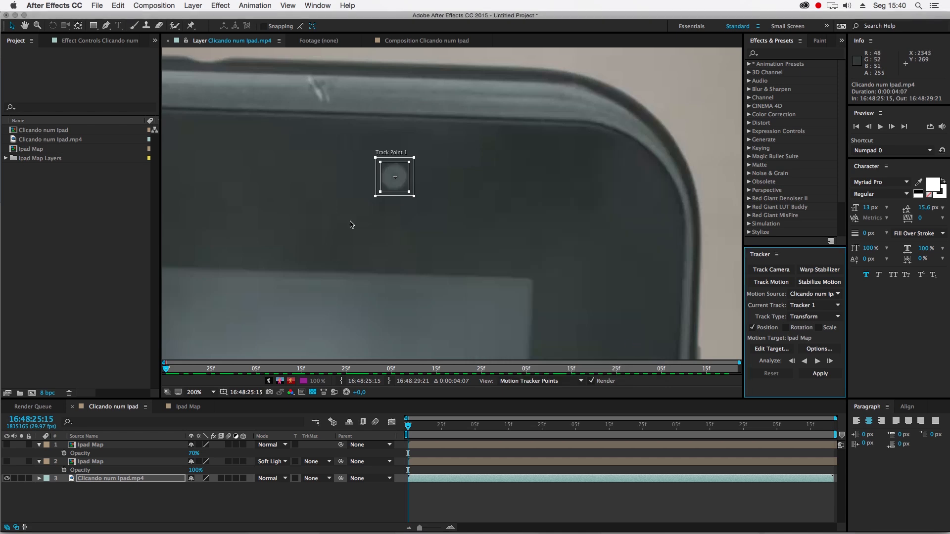
click(818, 361)
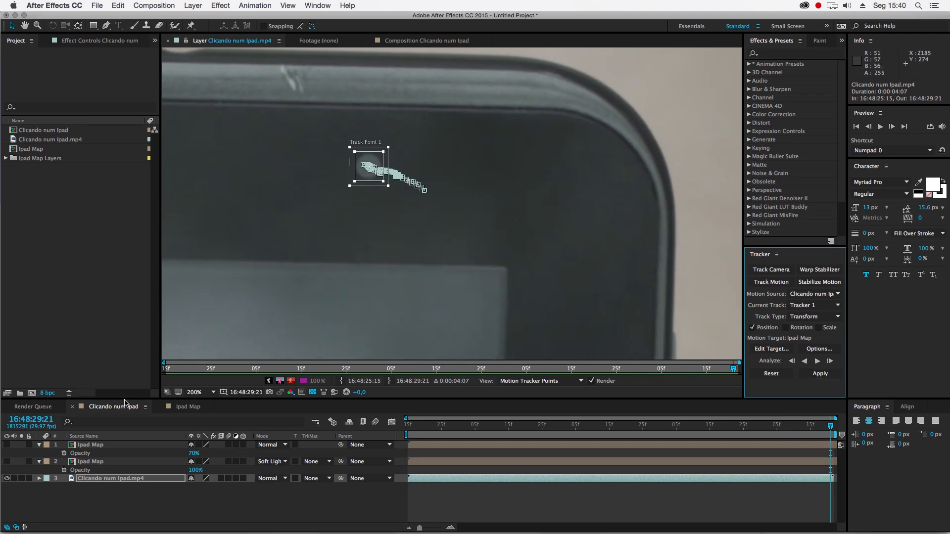
- Make both Ipad Map layers visible again in the composition and rename the top one Ipad Map 01
click(432, 41)
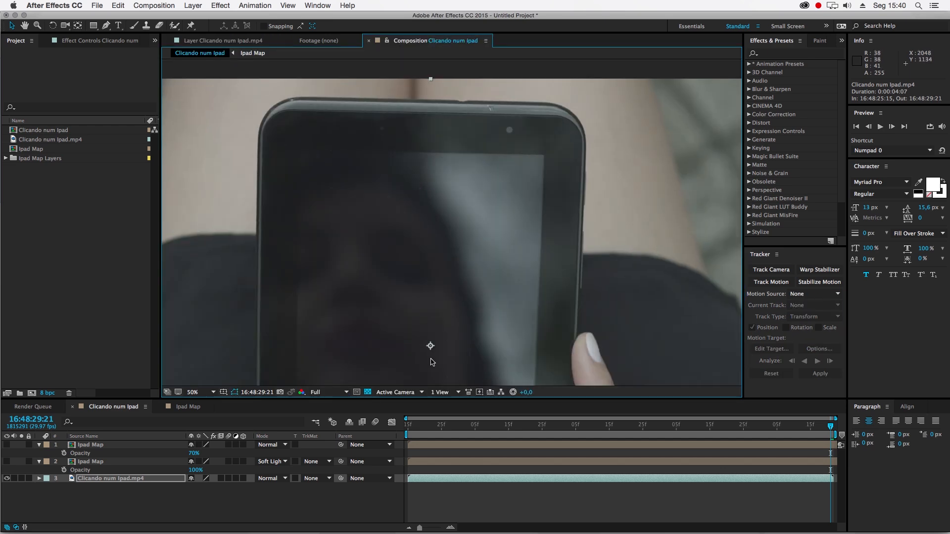
click(7, 445)
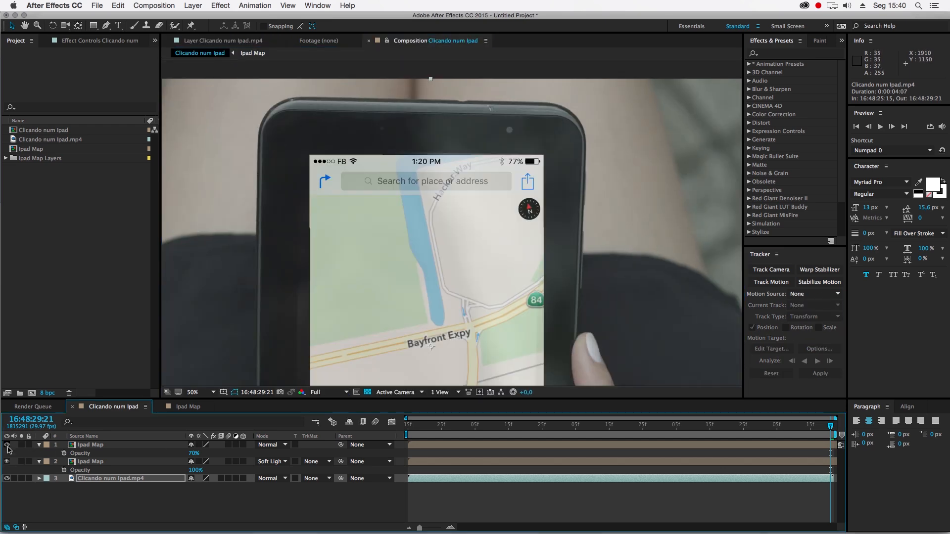
click(109, 447)
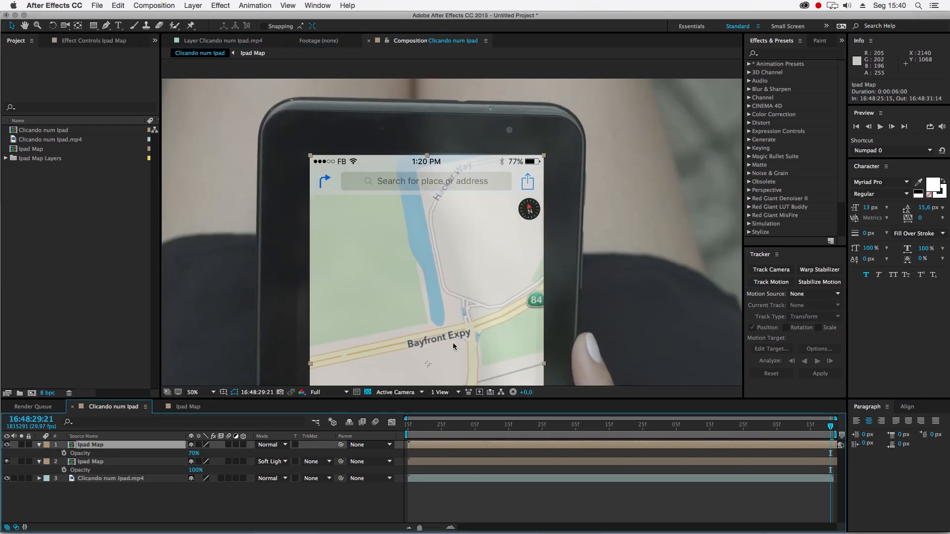
key(y)
key(Return)
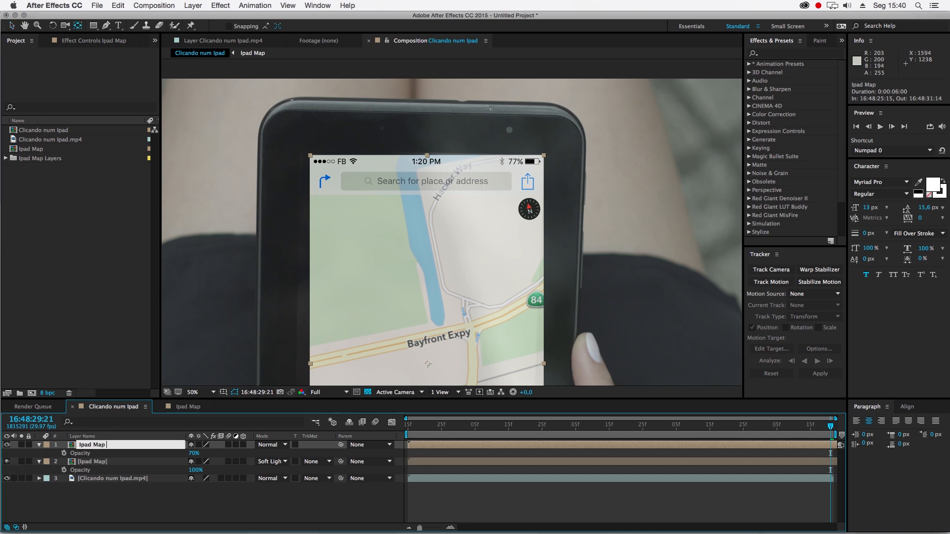
text(01)
key(Return)
- Parent the second Ipad Map layer to Ipad Map 01 and hide it from the timeline as a shy layer
click(106, 463)
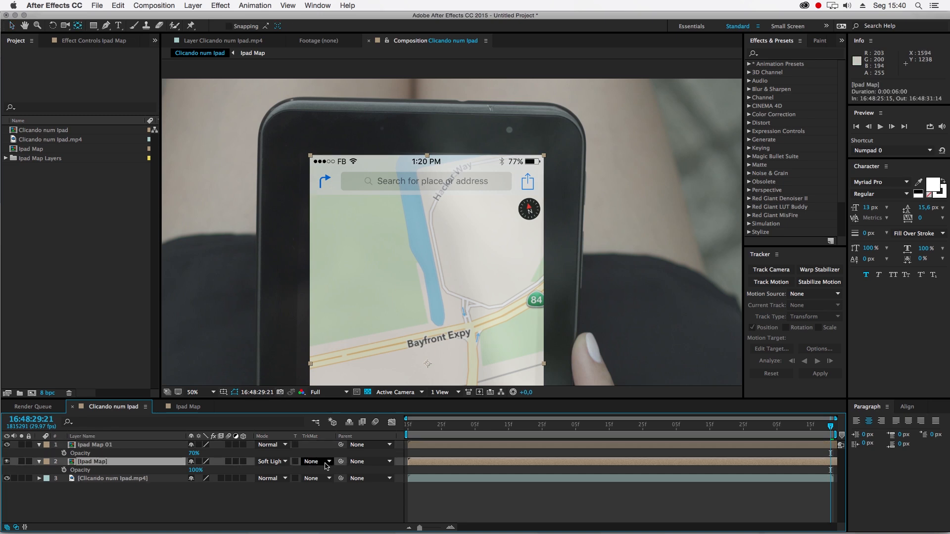
drag(341, 462, 99, 445)
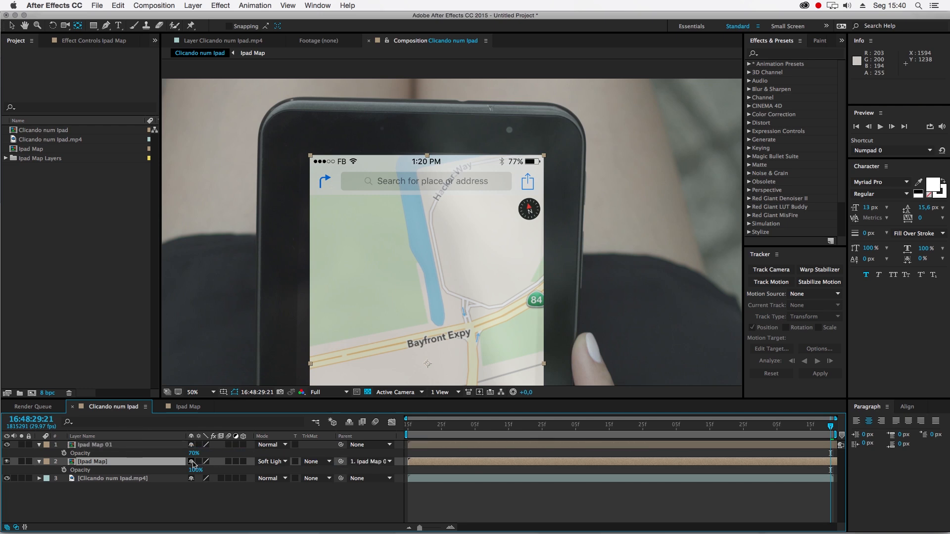
click(349, 423)
- Move Ipad Map 01's anchor point onto the centre of the tablet's front camera without shifting the map
click(99, 446)
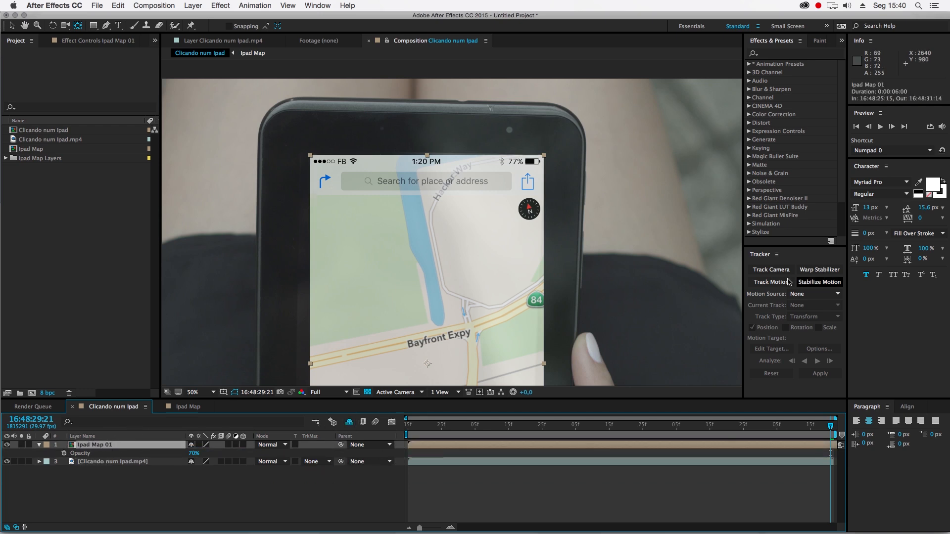
drag(428, 364, 511, 130)
scroll(511, 129, up, 4)
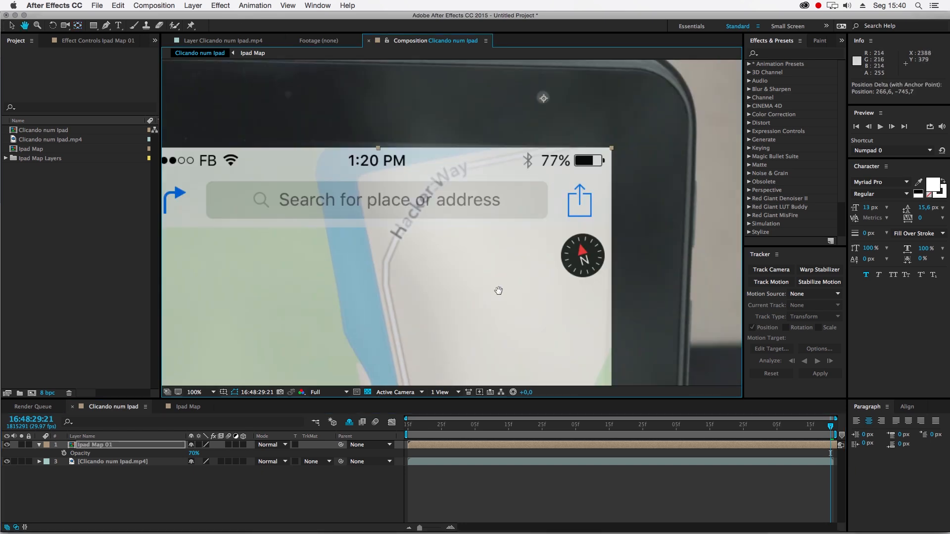
drag(517, 314, 515, 313)
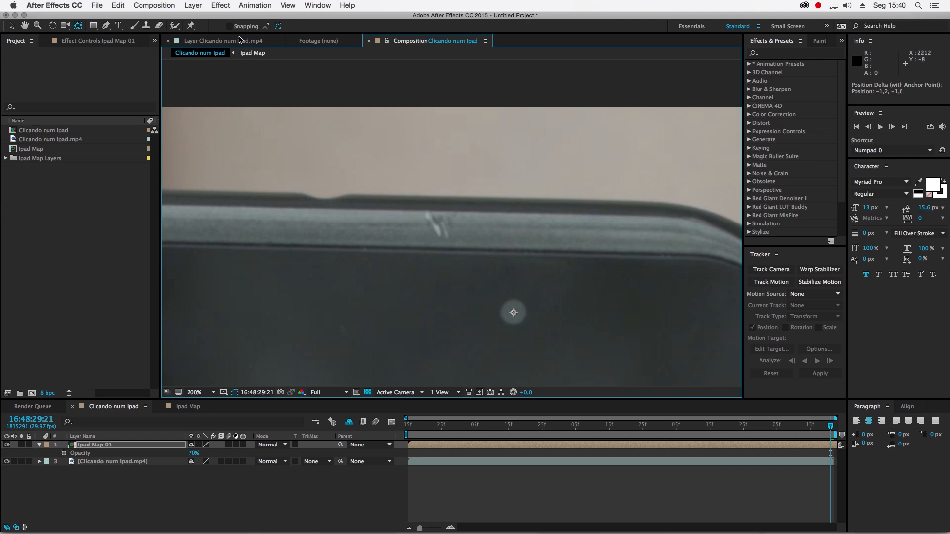
- Reopen the Clicando num Ipad.mp4 track and apply its motion to Ipad Map 01 in the X and Y dimensions
double_click(113, 464)
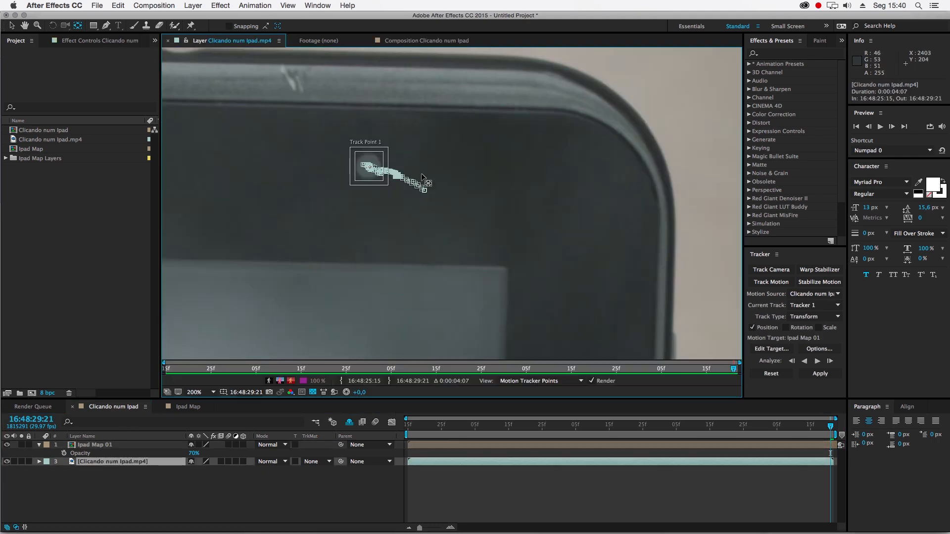
click(820, 374)
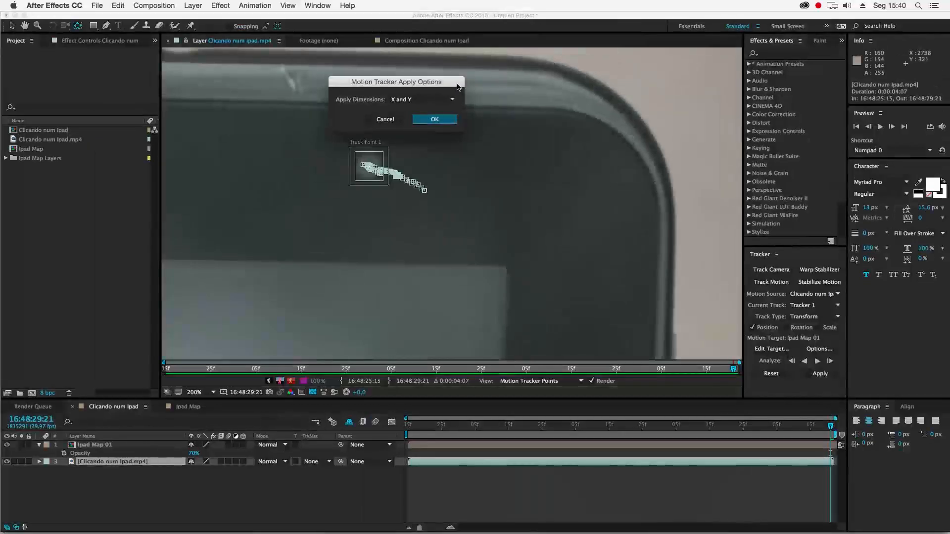
click(433, 118)
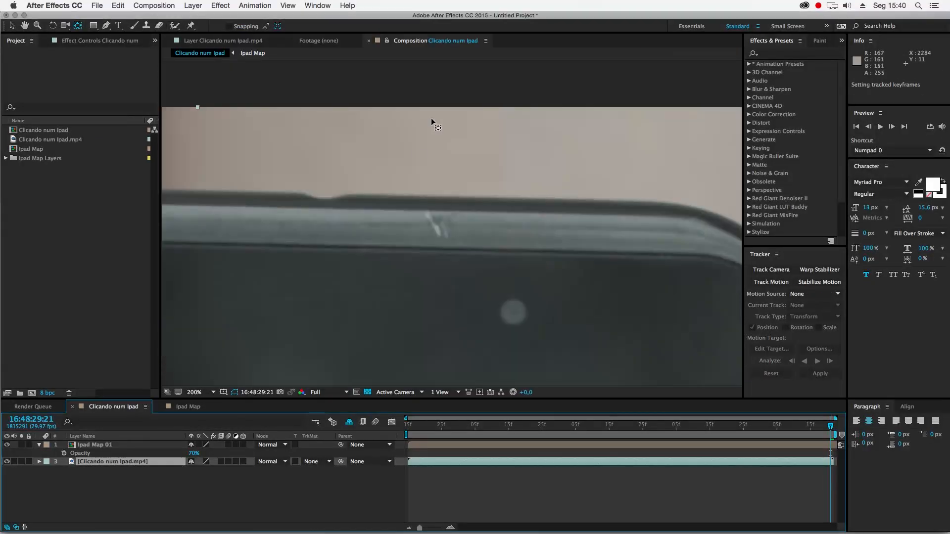
- Fit the whole composition in the viewer and play it back to check how the map follows the tablet
key(comma)
key(comma)
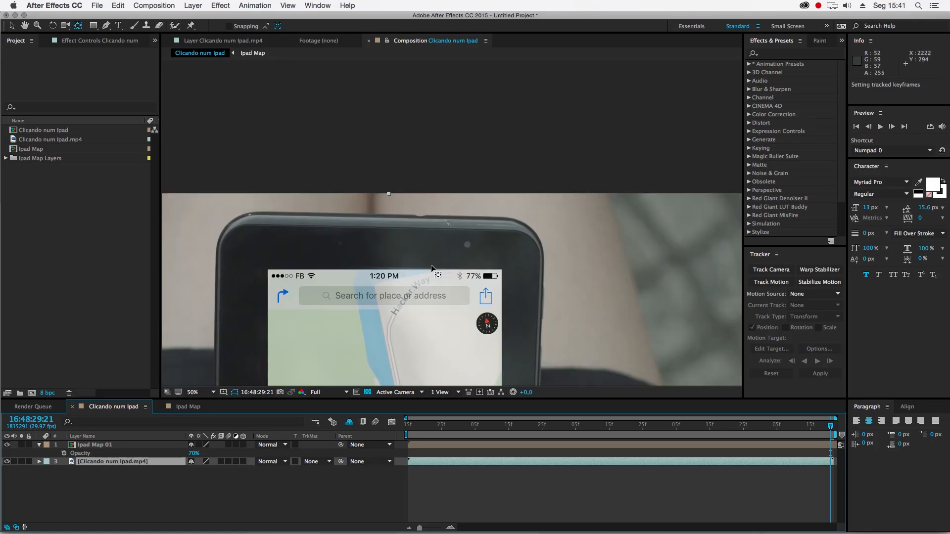
click(196, 392)
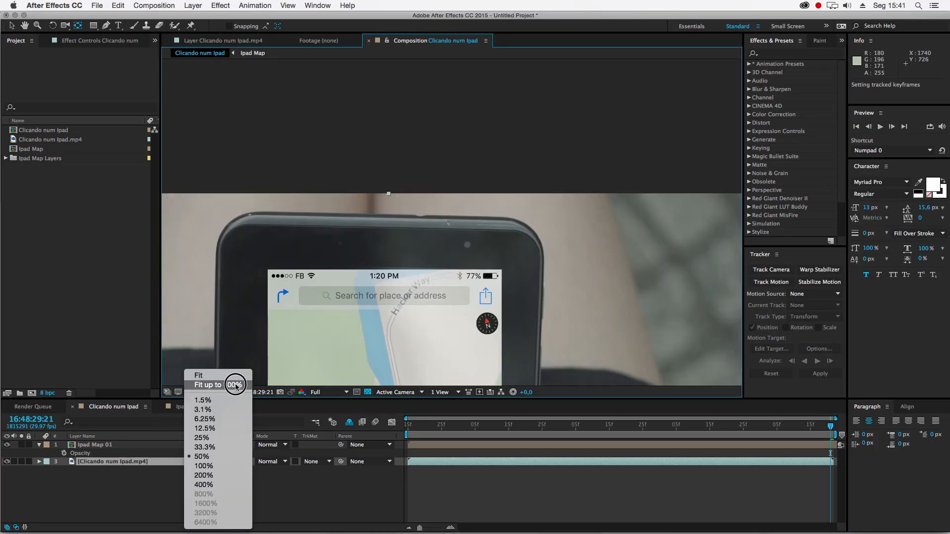
click(213, 322)
click(254, 483)
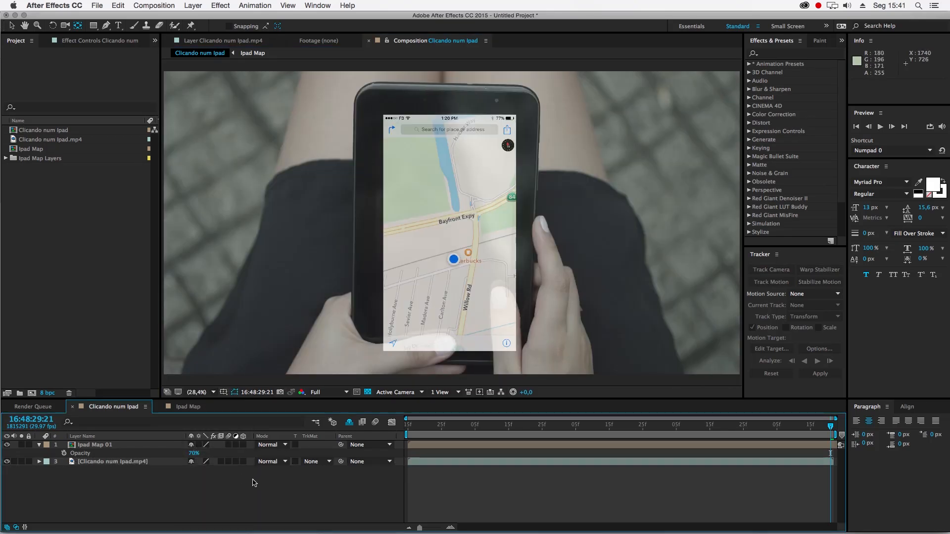
key(space)
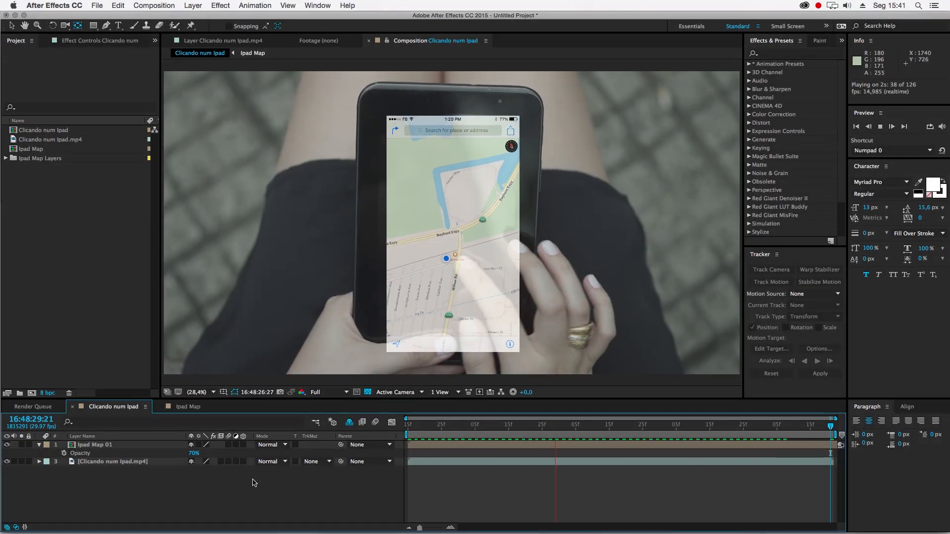
key(space)
- Fit Ipad Map 01 to the tablet screen with 1.5° rotation, anchor point 645.4, -78.3 and scale 128.2%
click(107, 445)
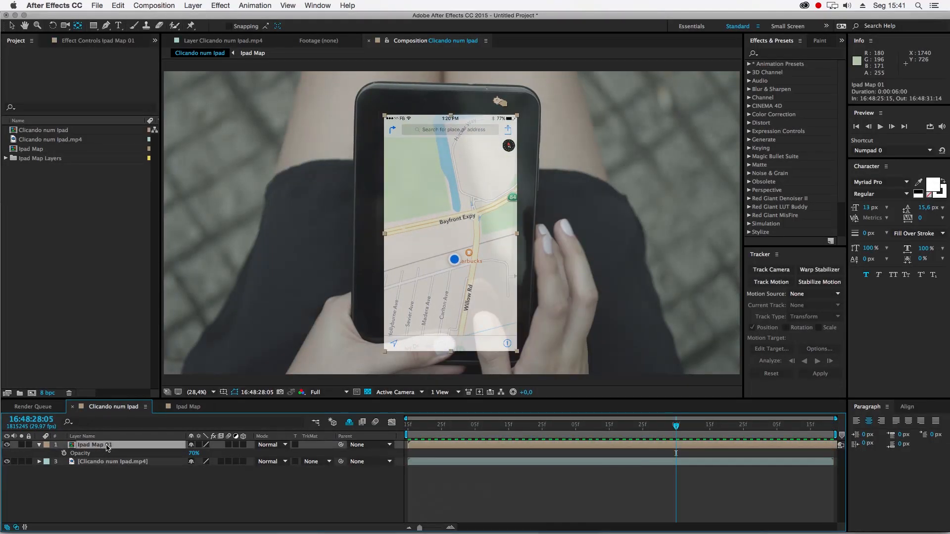
drag(203, 456, 205, 456)
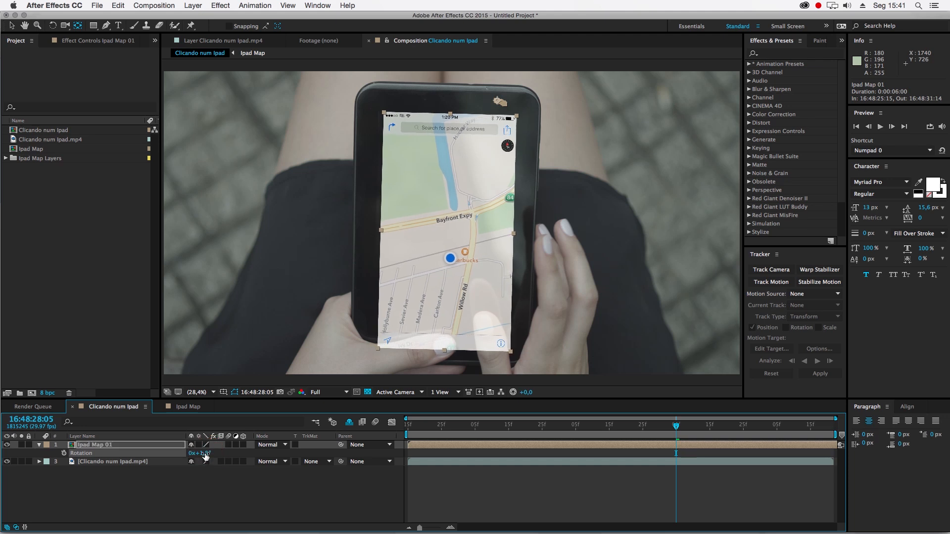
click(157, 448)
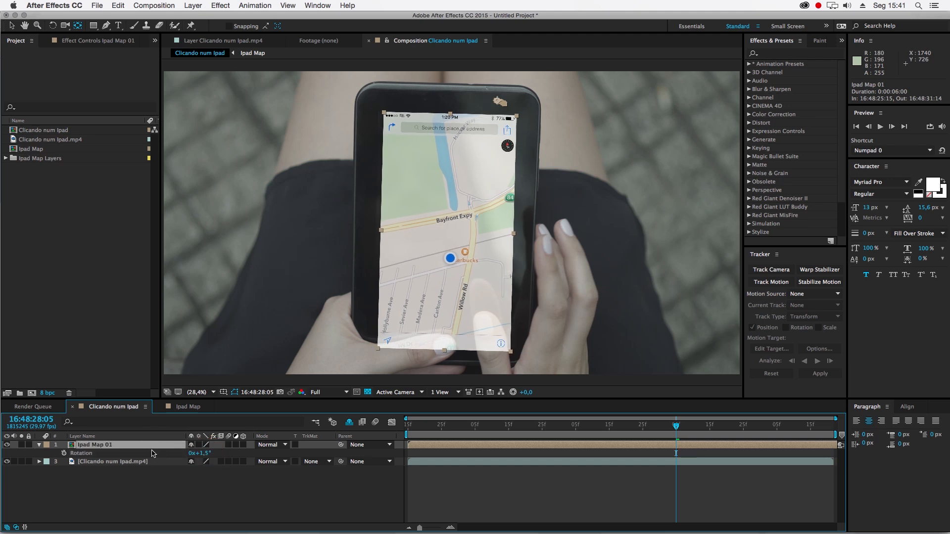
mouse_move(192, 455)
mouse_down()
mouse_move(236, 462)
mouse_move(194, 455)
mouse_up()
key(shift+s)
click(191, 499)
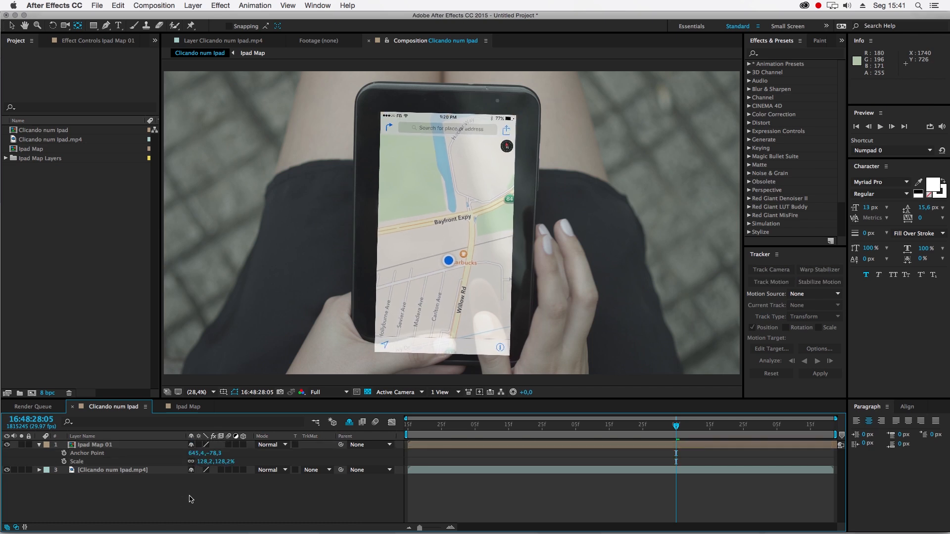
- Preview the composition again to check the map's alignment and tracking over the whole clip
key(KP_0)
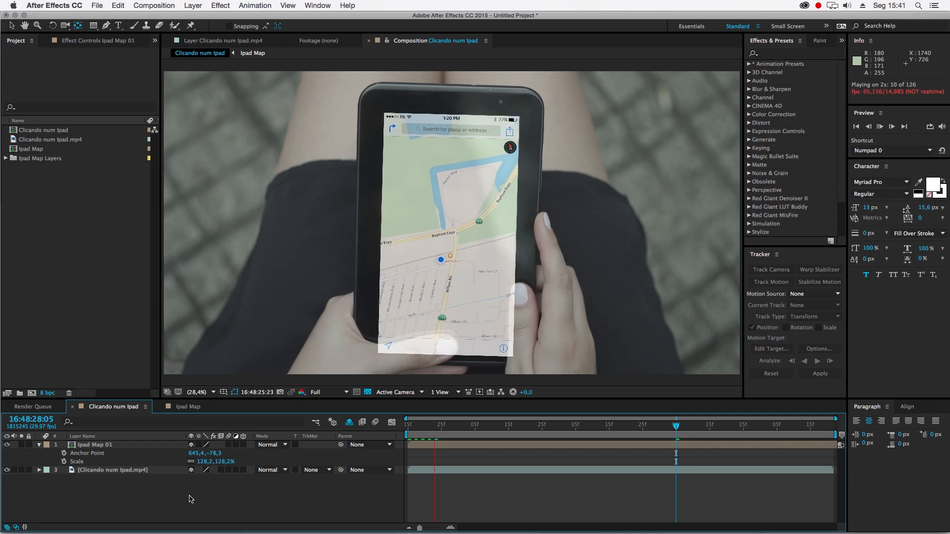
key(space)
key(KP_0)
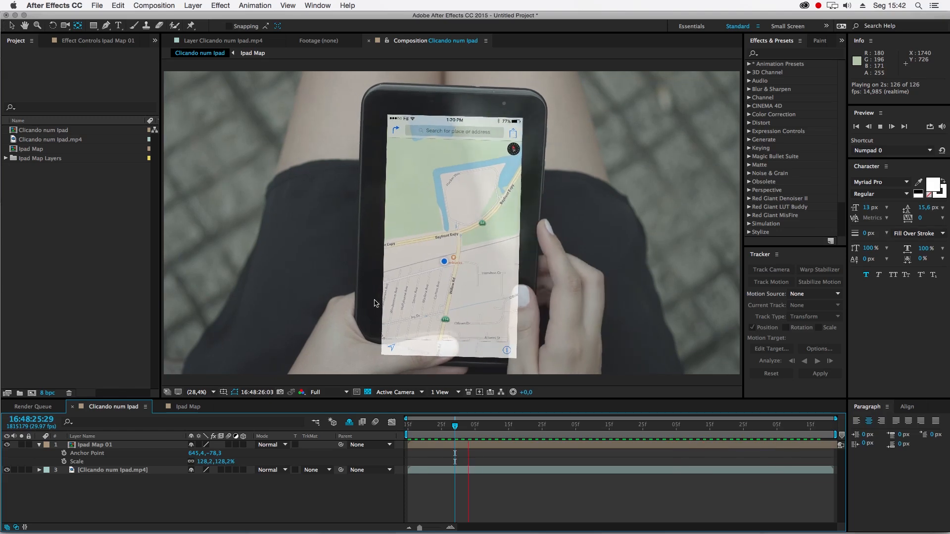
key(space)
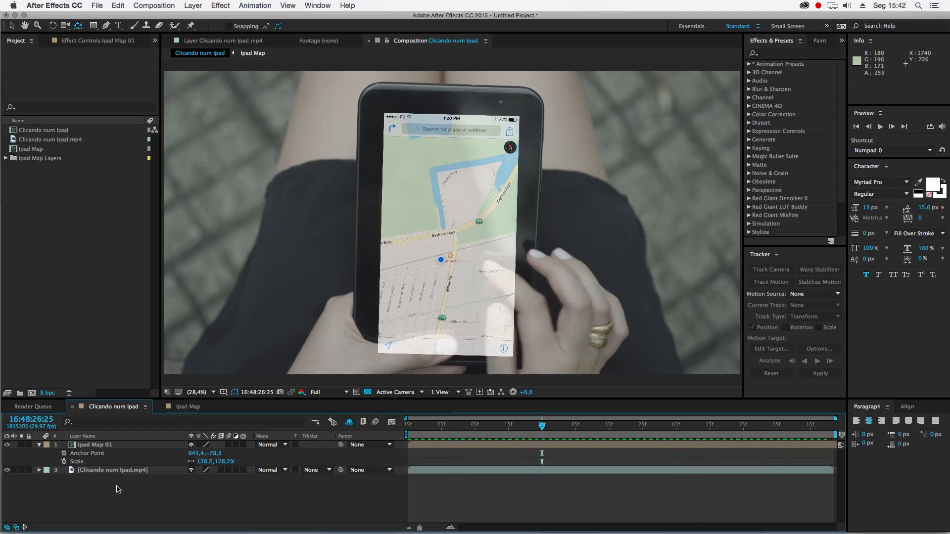
- Reveal the hidden Ipad Map layer and apply a Glow effect to it with radius 125 and intensity 0.8
click(347, 424)
click(771, 57)
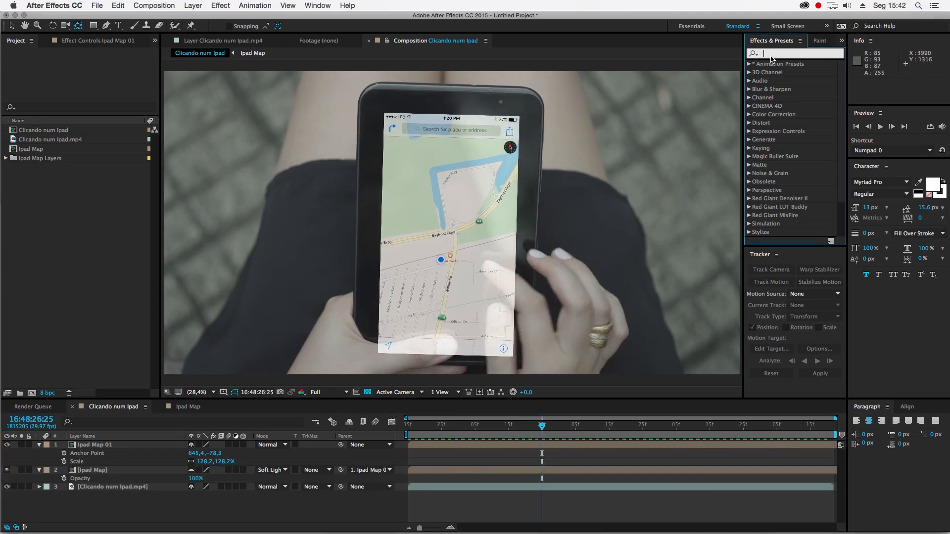
text(glo)
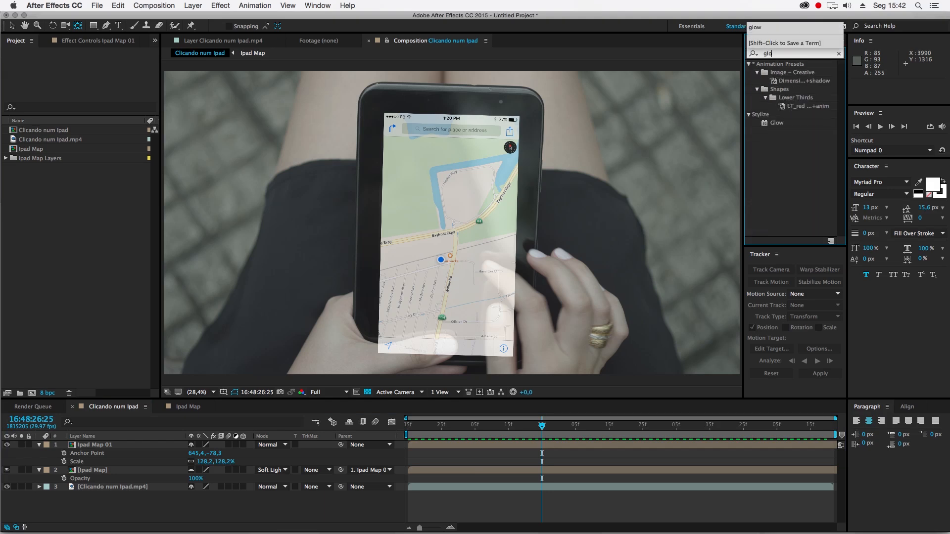
drag(764, 123, 114, 471)
mouse_move(94, 86)
mouse_down()
mouse_move(148, 85)
mouse_move(80, 95)
mouse_up()
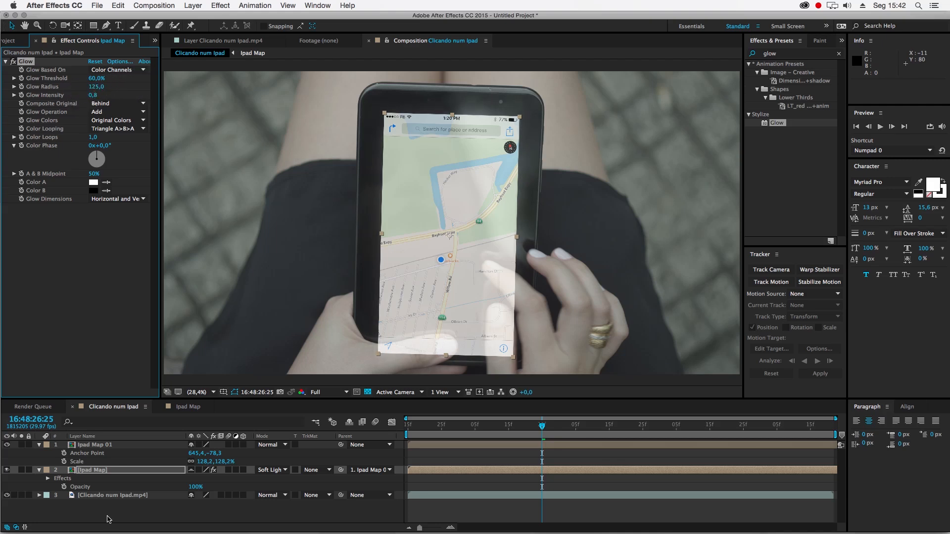
click(179, 421)
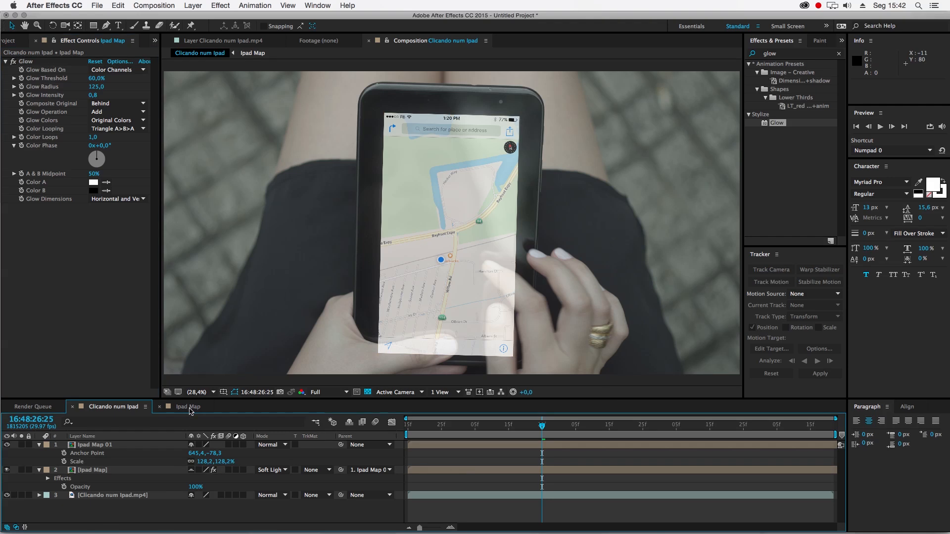
- Apply Gaussian Blur to the Ipad Map 01 layer with a blurriness of 1.4
click(743, 56)
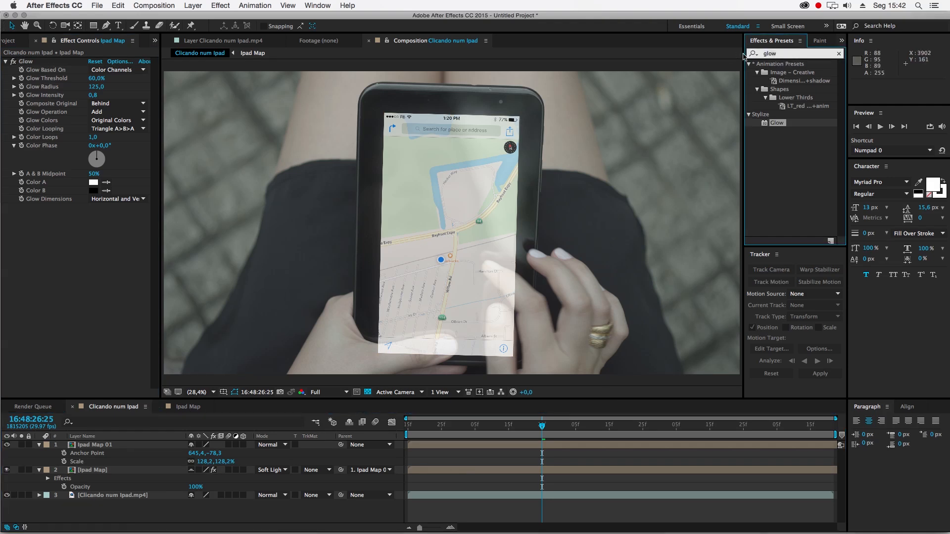
text(gau)
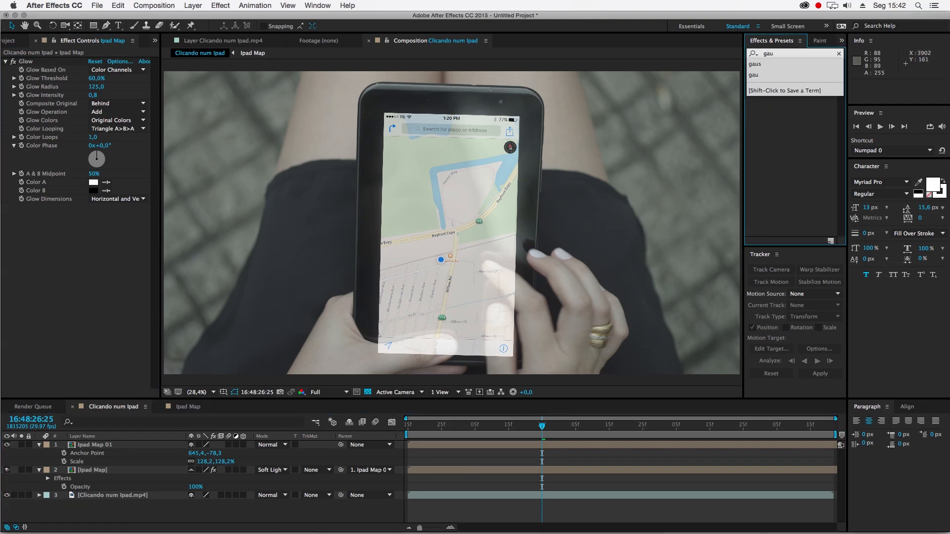
text(s)
drag(797, 74, 107, 448)
drag(93, 72, 101, 74)
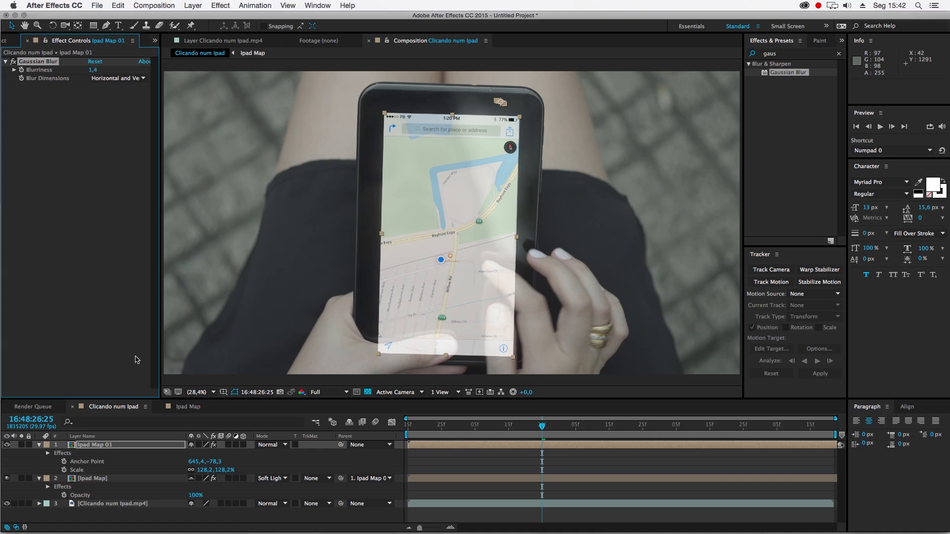
click(108, 521)
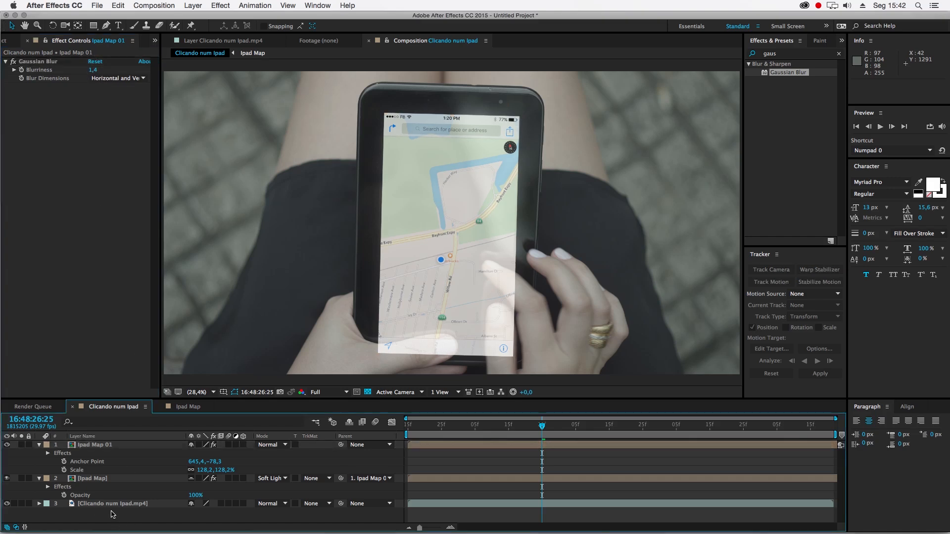
- Set the opacity of the Ipad Map 01 layer to 60%
click(111, 447)
key(y)
key(t)
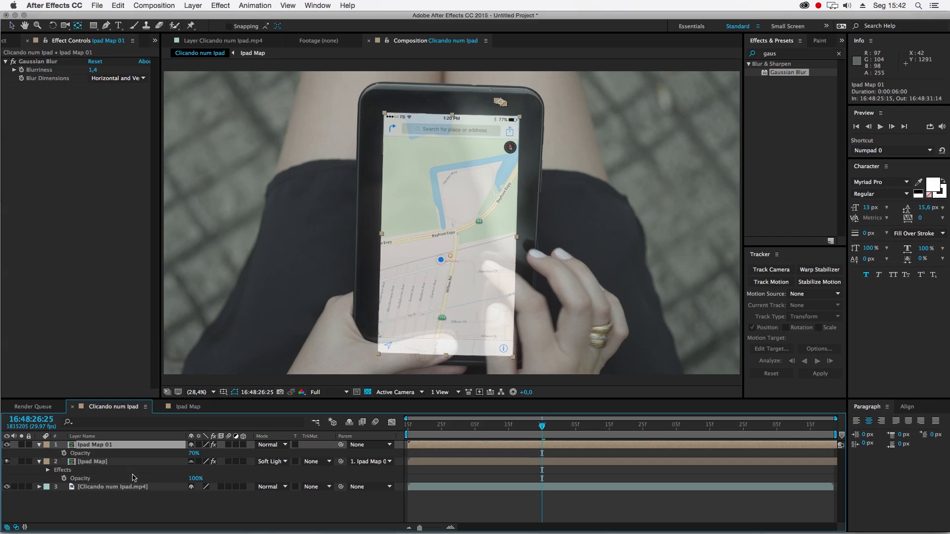
drag(195, 457, 187, 456)
click(172, 506)
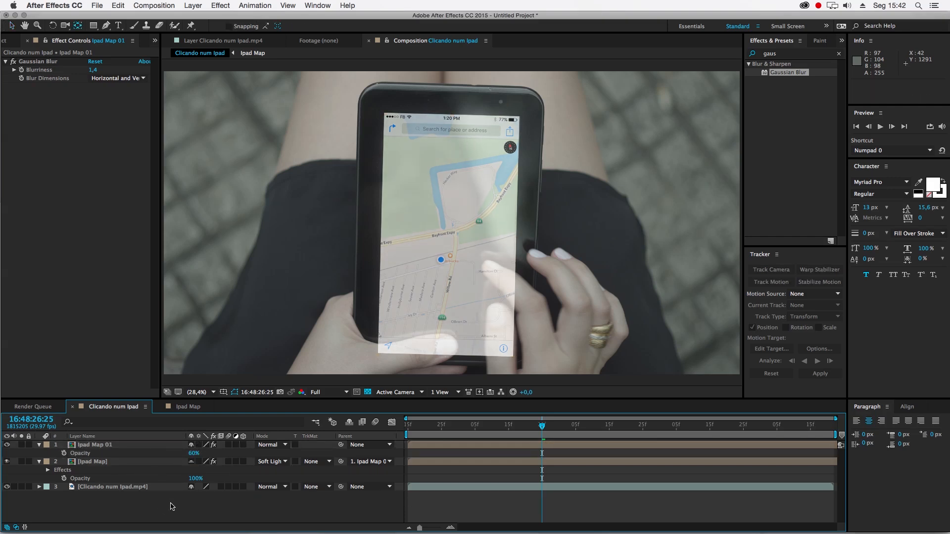